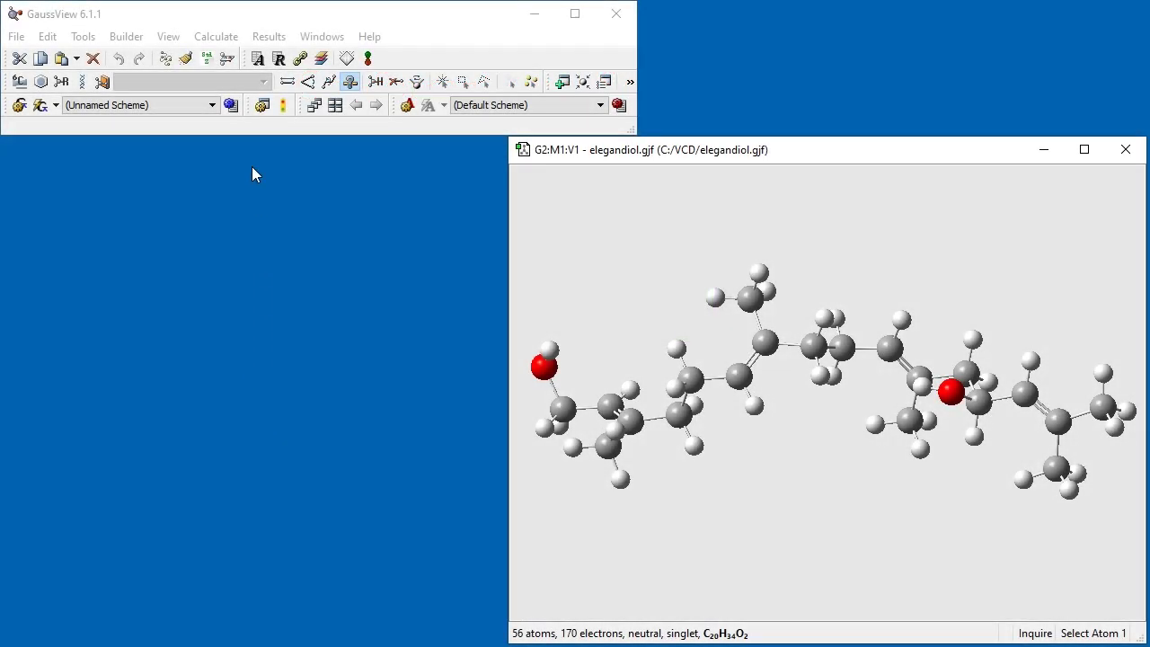
Open the GMMX conformer settings for elegandiol and uncheck bond 1 - 20 in the Bonds list
{"action": "left_click", "coordinate": [216, 37]}
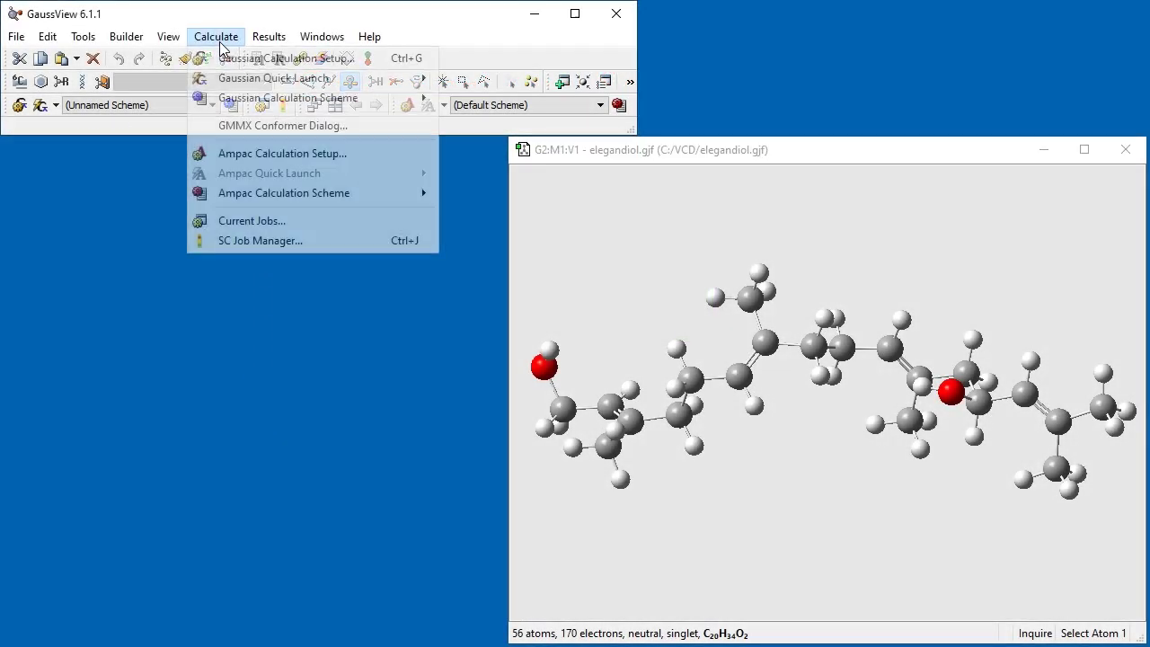
{"action": "left_click", "coordinate": [243, 127]}
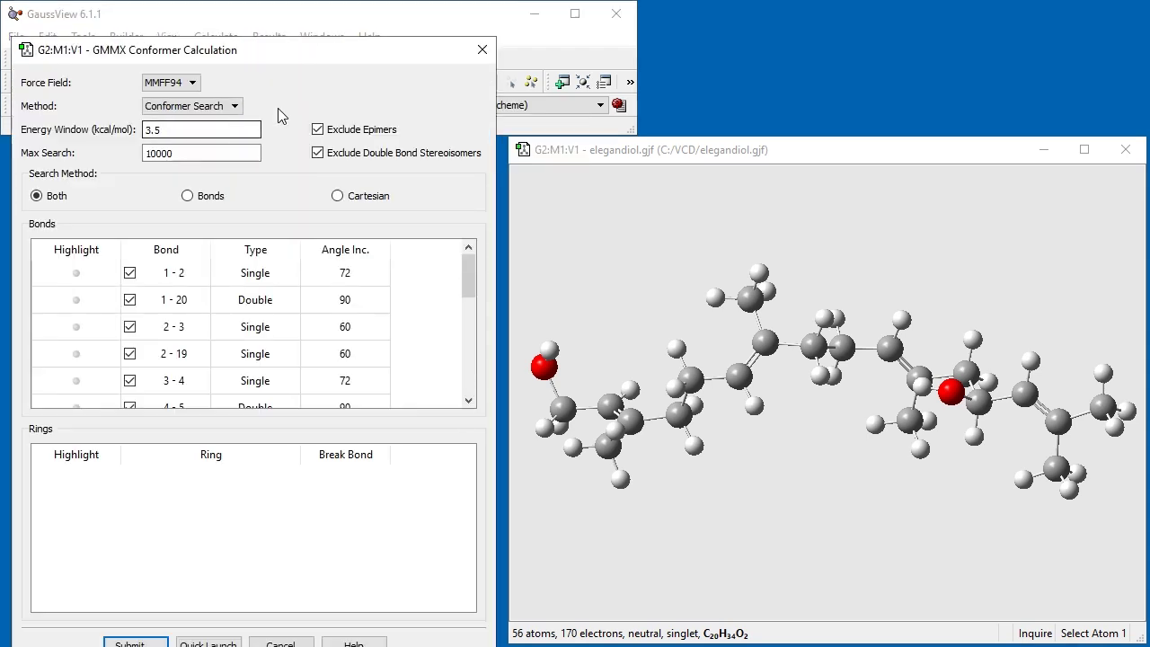
{"action": "left_click_drag", "start_coordinate": [288, 56], "coordinate": [286, 26]}
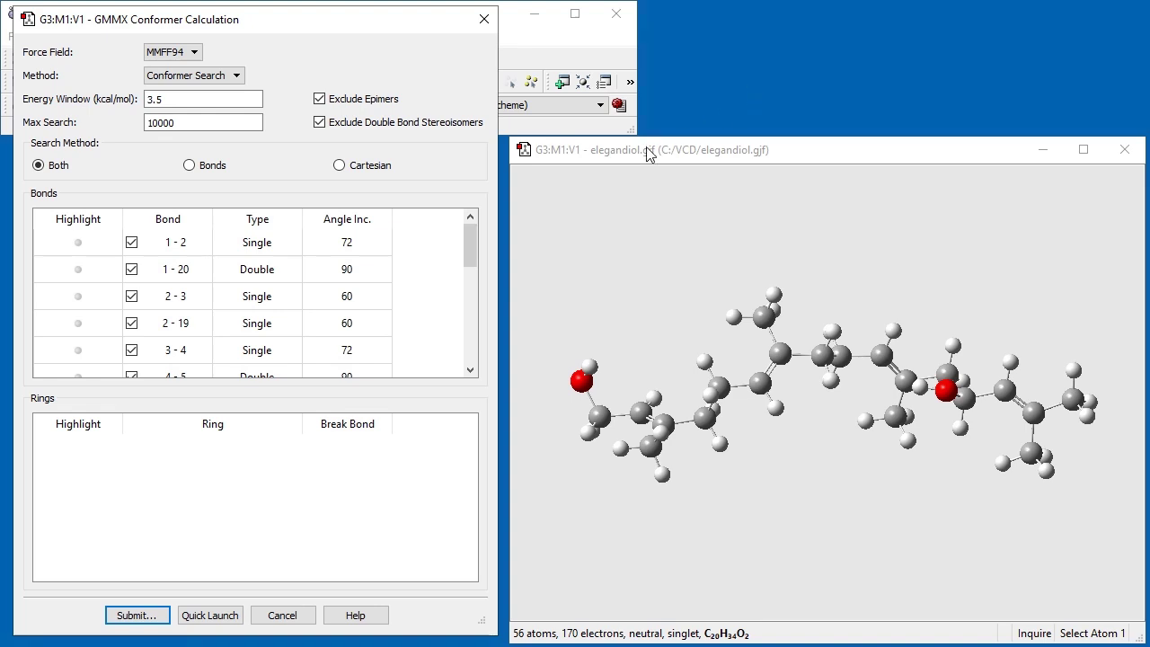
{"action": "left_click", "coordinate": [132, 270]}
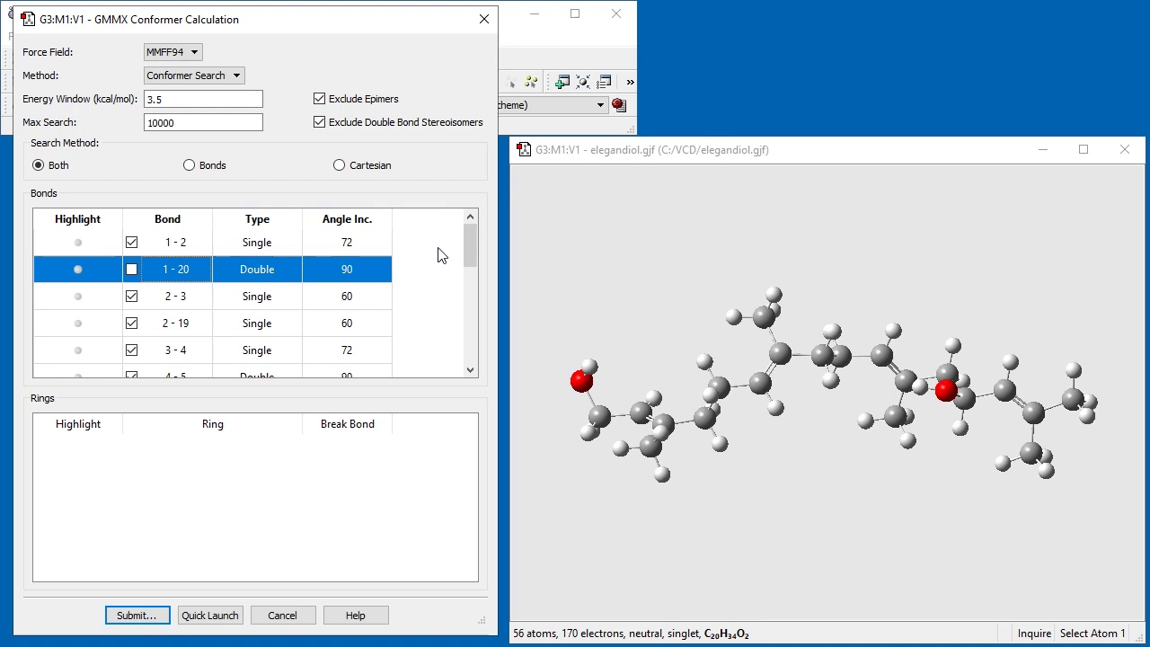
Exclude double bonds 4 - 5, 8 - 9 and 12 - 13 from rotation
{"action": "left_click_drag", "start_coordinate": [469, 239], "coordinate": [471, 266]}
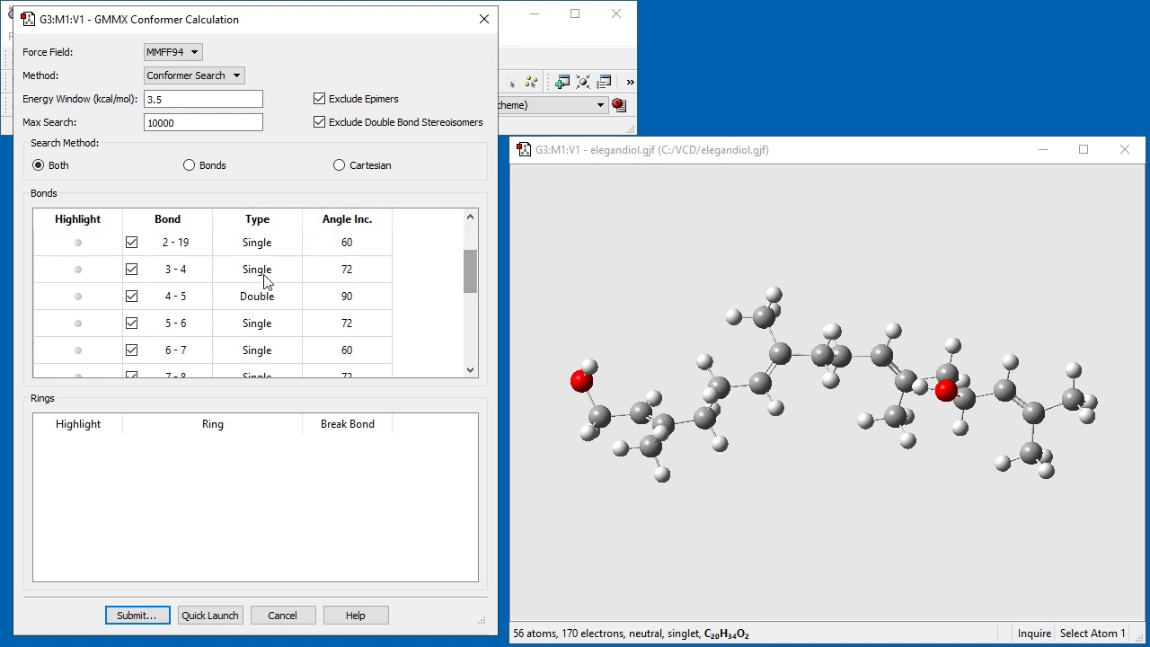
{"action": "left_click", "coordinate": [132, 295]}
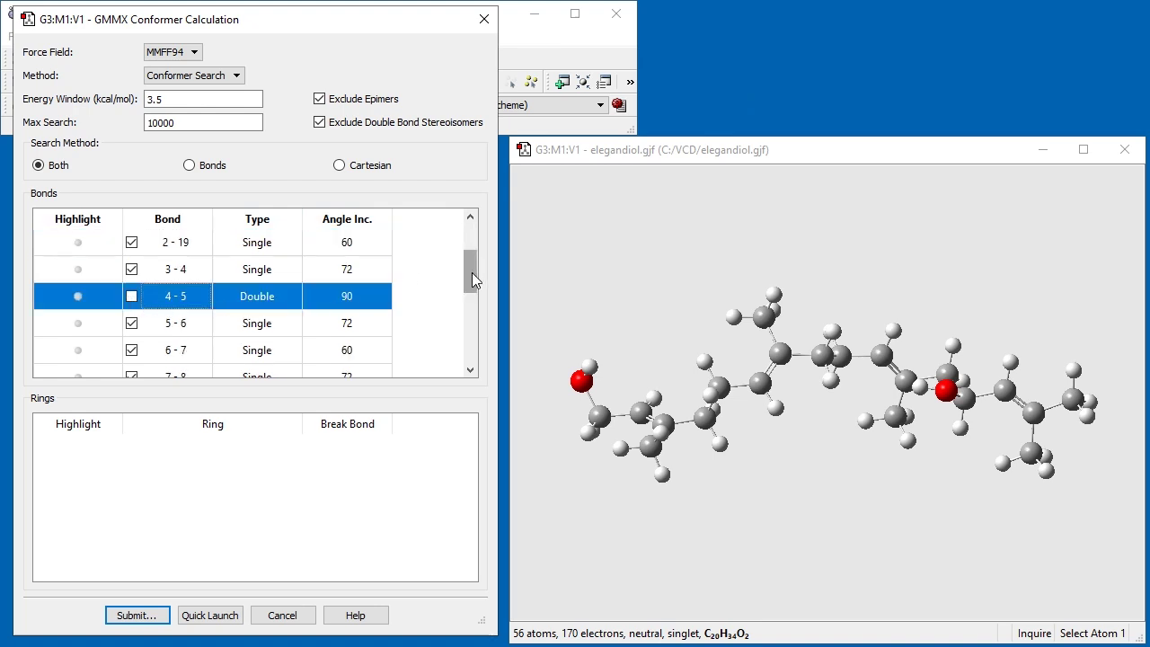
{"action": "left_click_drag", "start_coordinate": [471, 272], "coordinate": [469, 306]}
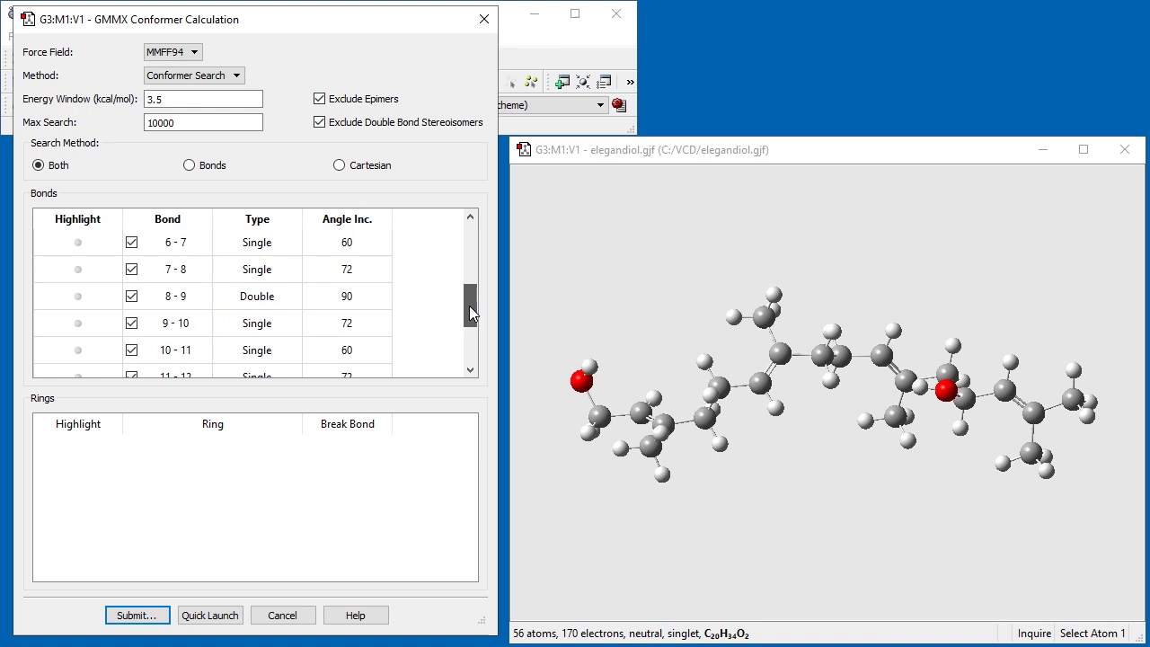
{"action": "left_click", "coordinate": [132, 295]}
{"action": "left_click_drag", "start_coordinate": [465, 306], "coordinate": [469, 349]}
{"action": "left_click", "coordinate": [132, 310]}
{"action": "left_click", "coordinate": [132, 312]}
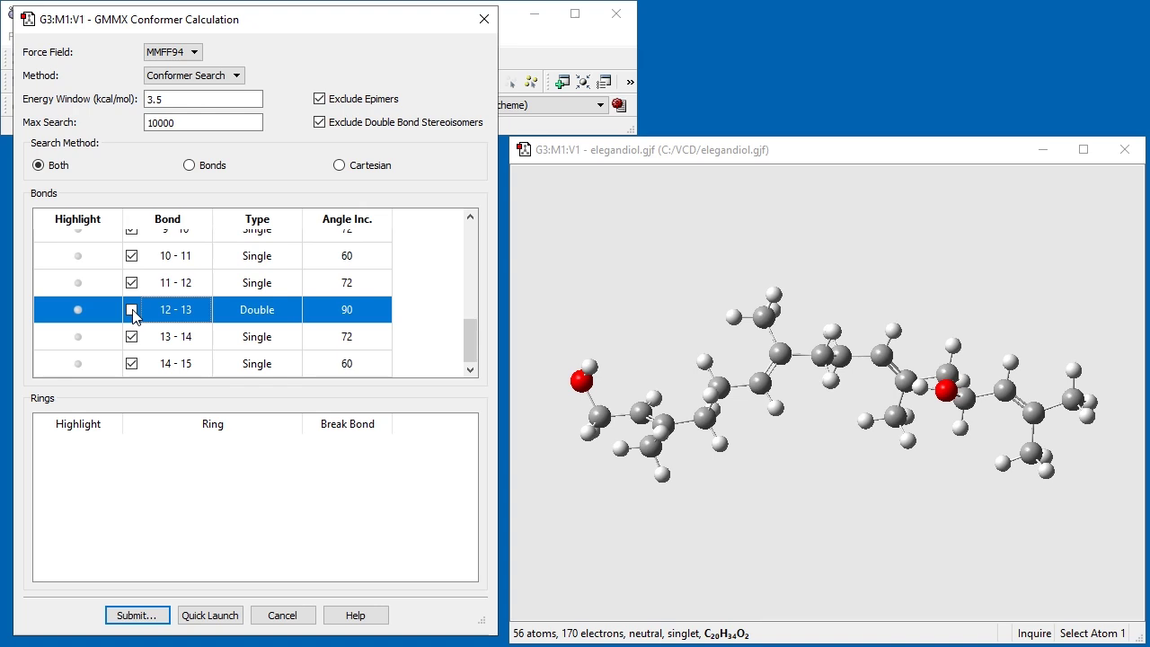
Highlight atoms 14-15 and 10-11 in the molecule to check those bonds, then remove the highlights
{"action": "left_click", "coordinate": [78, 364]}
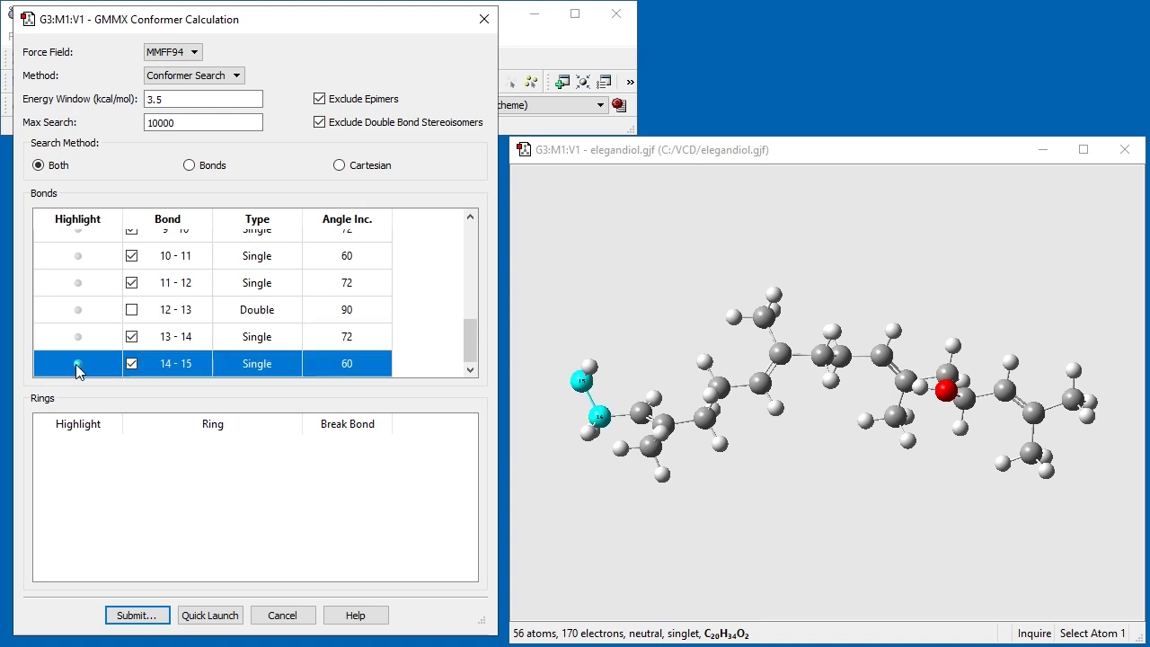
{"action": "left_click", "coordinate": [76, 364]}
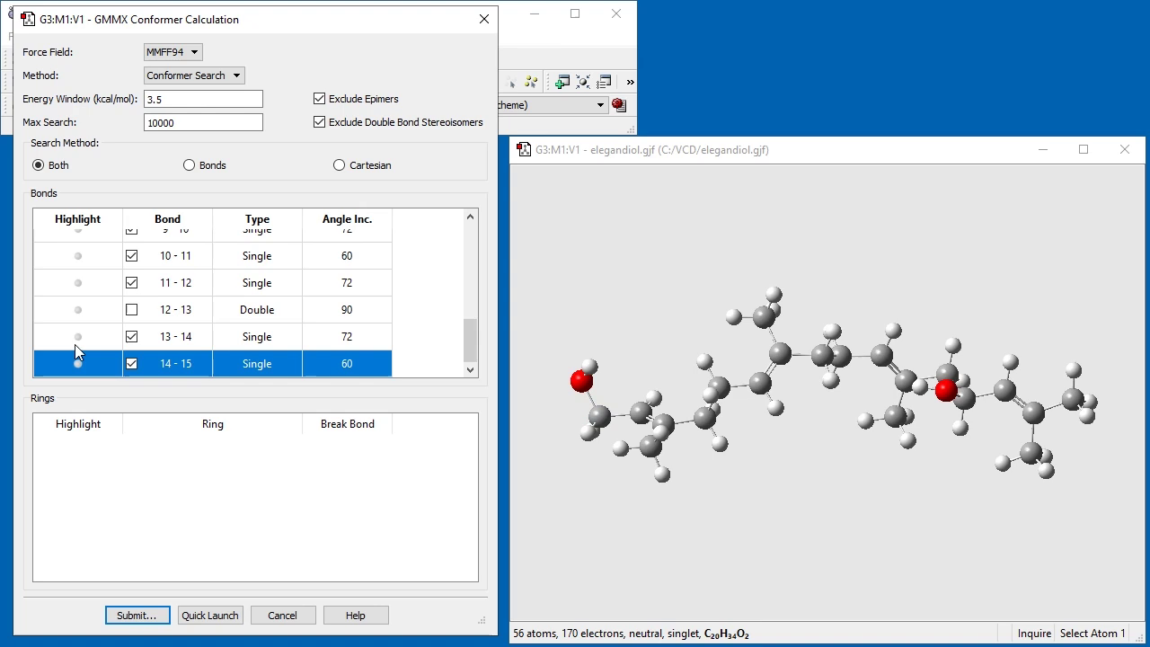
{"action": "left_click", "coordinate": [79, 257]}
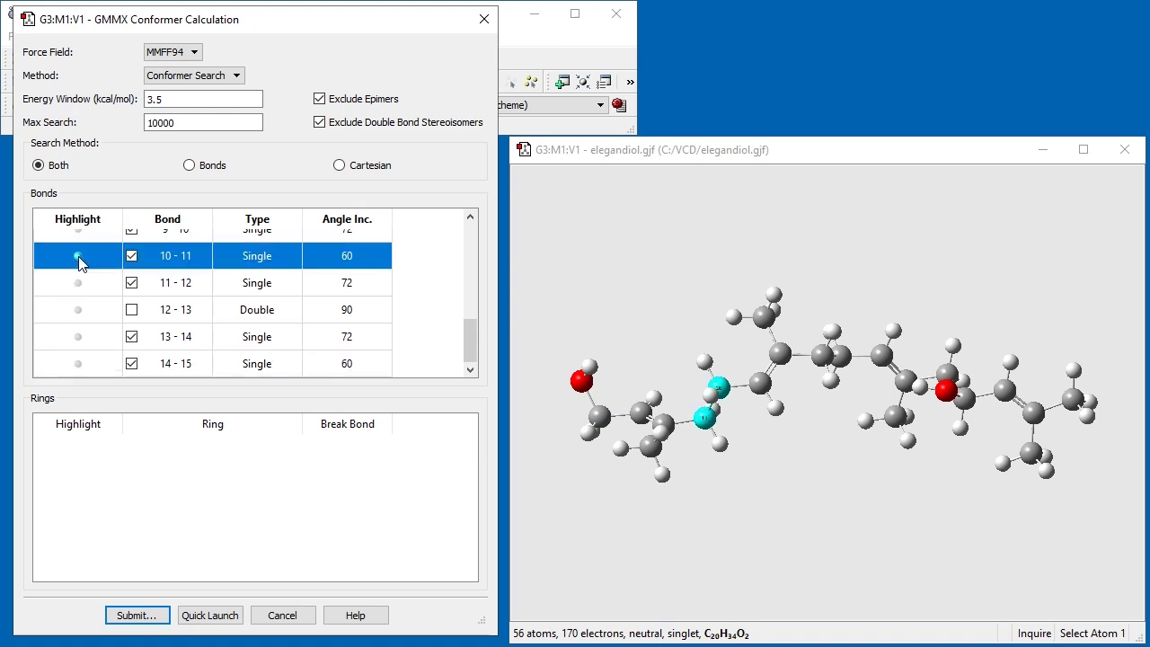
{"action": "left_click", "coordinate": [79, 257]}
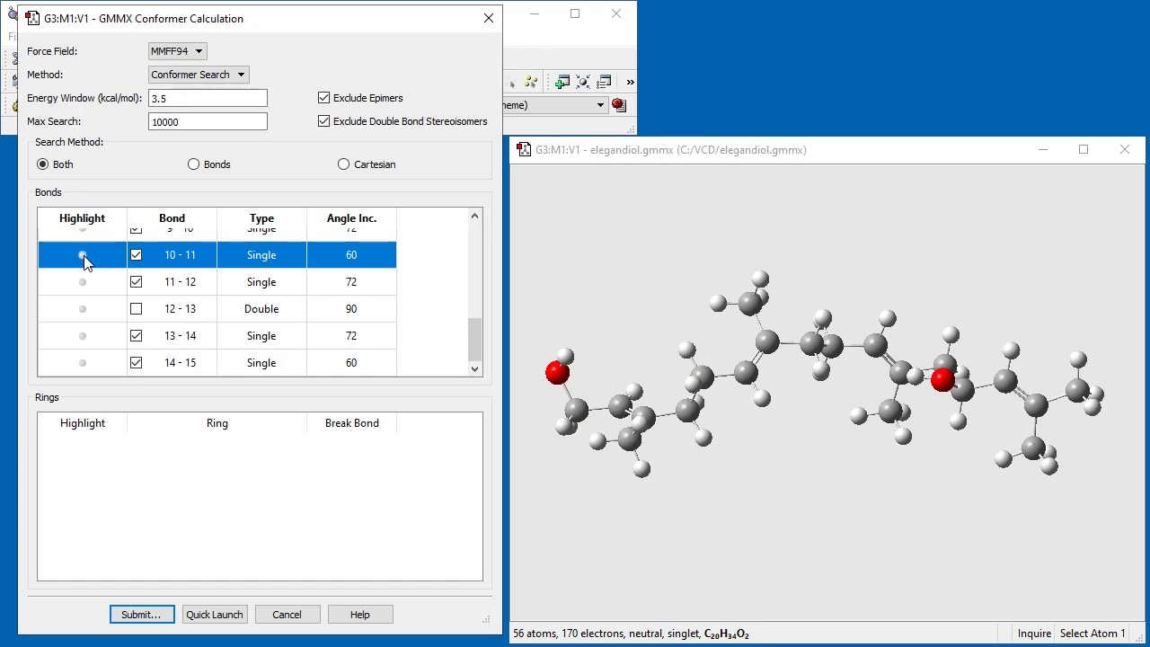
Submit the GMMX setup, saving it as elegandiol.gmmx and confirming the job
{"action": "left_click", "coordinate": [142, 616]}
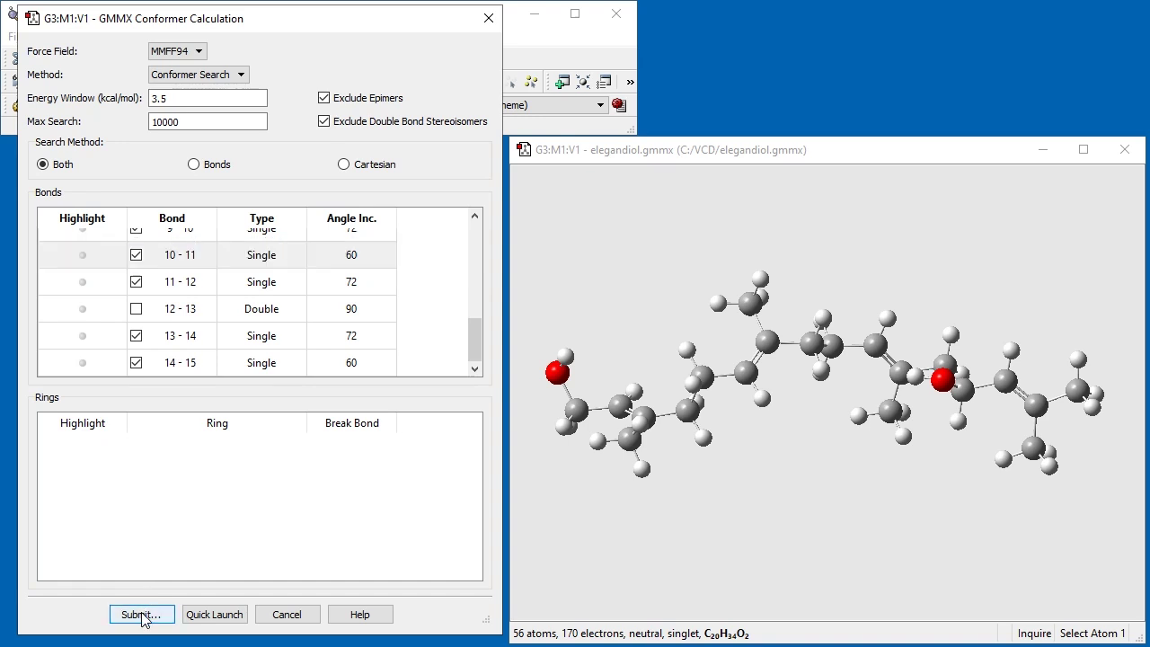
{"action": "left_click", "coordinate": [292, 352]}
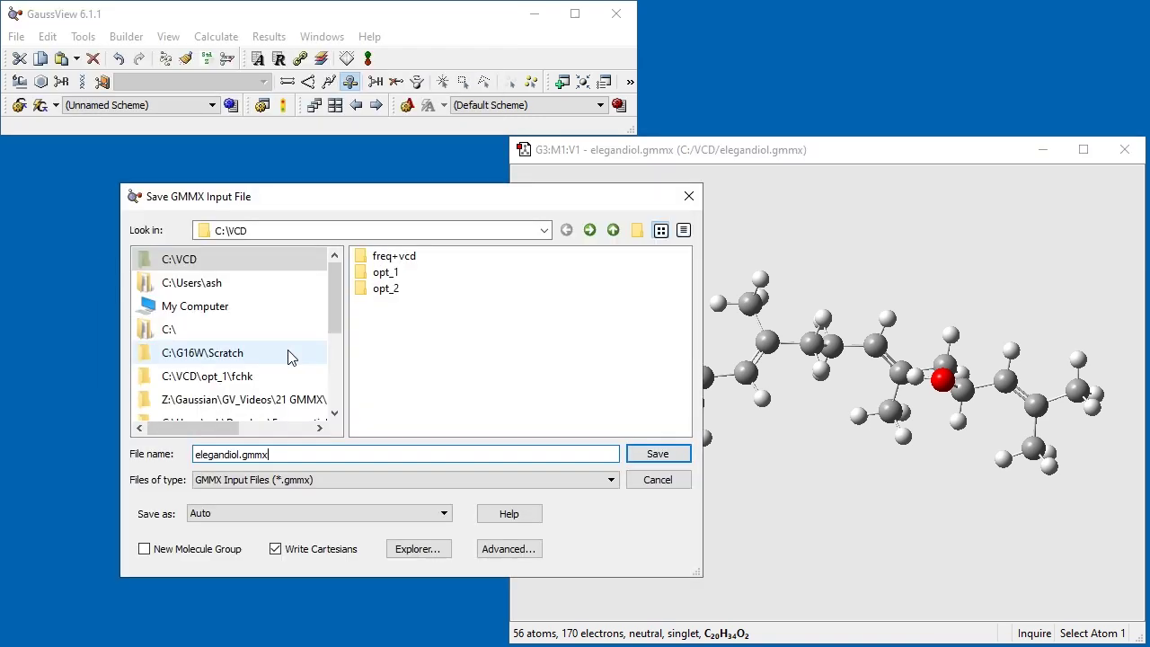
{"action": "left_click", "coordinate": [643, 459]}
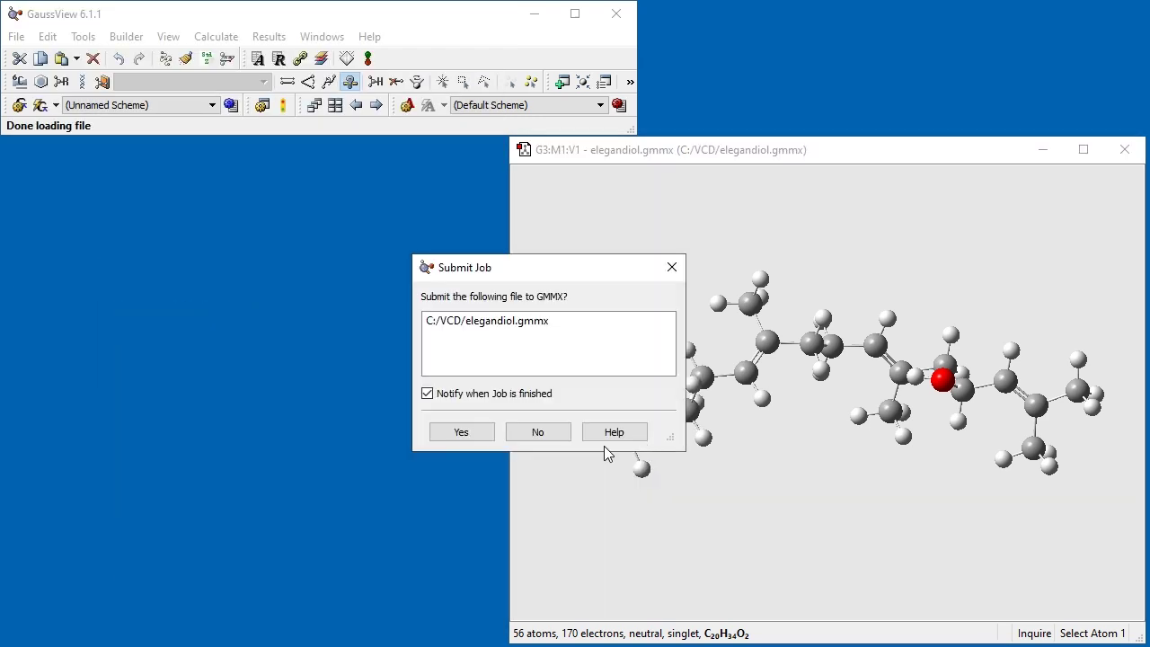
{"action": "left_click", "coordinate": [464, 440]}
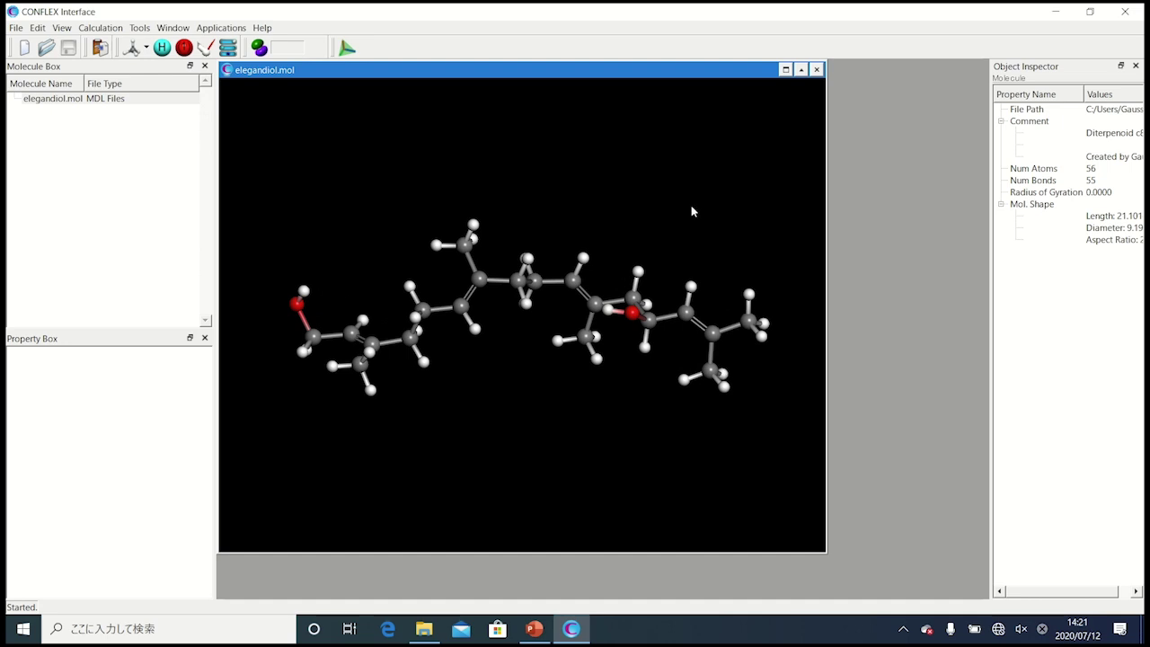
Rotate the loaded elegandiol.mol molecule in CONFLEX Interface about a horizontal axis
{"action": "left_click_drag", "start_coordinate": [691, 205], "coordinate": [697, 255]}
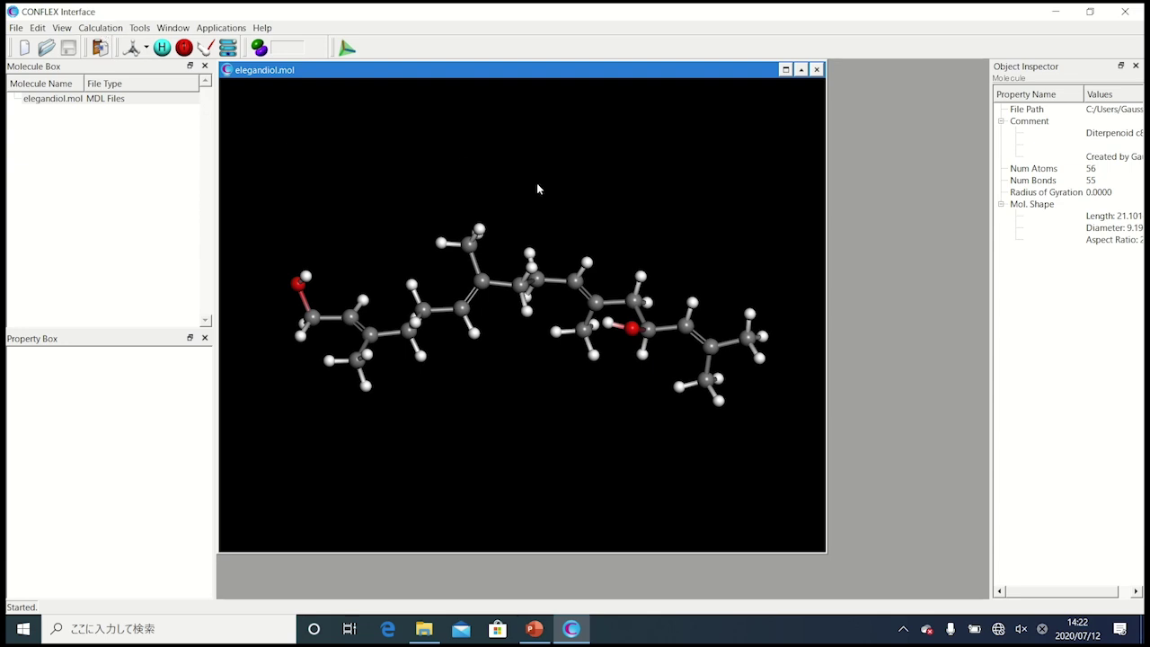
Run a CONFLEX Conformation Search on elegandiol.mol with a 5.0 kcal/mol search limit
{"action": "left_click", "coordinate": [100, 28]}
{"action": "left_click", "coordinate": [102, 44]}
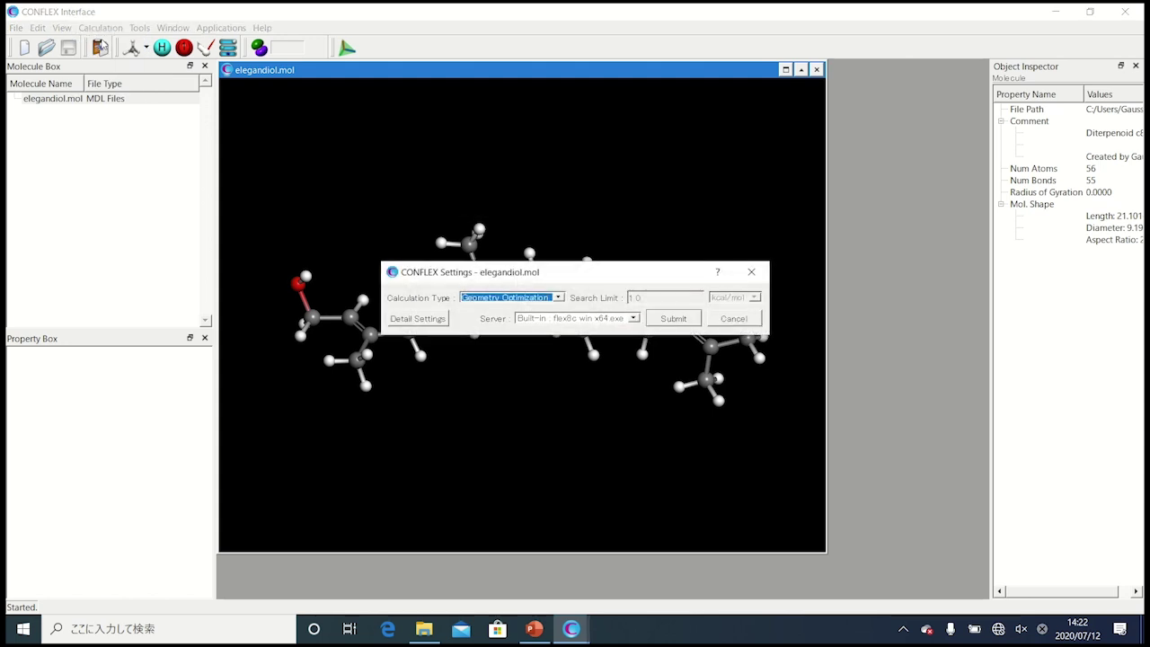
{"action": "left_click", "coordinate": [558, 298]}
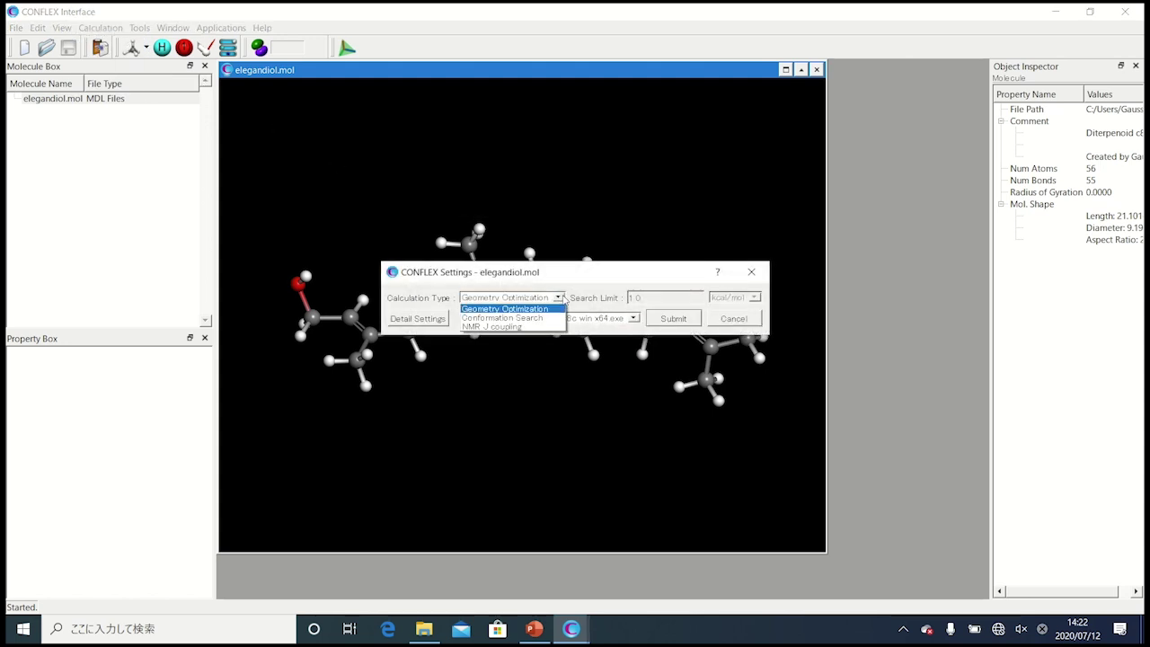
{"action": "left_click", "coordinate": [555, 318]}
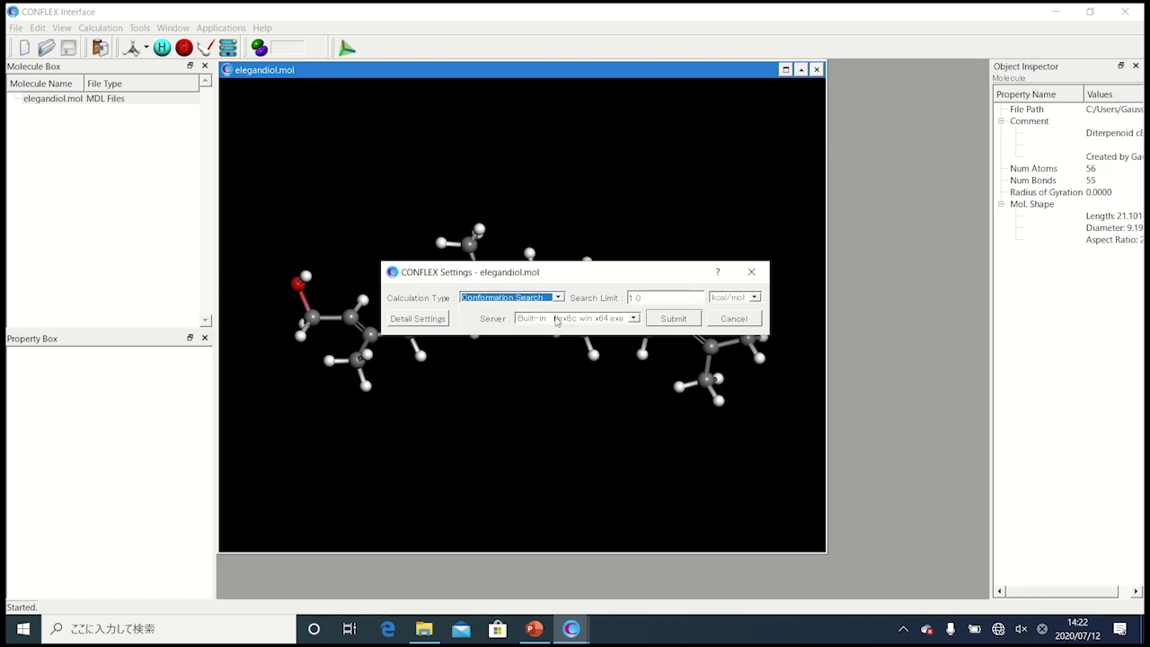
{"action": "double_click", "coordinate": [631, 297]}
{"action": "type", "text": "5.0"}
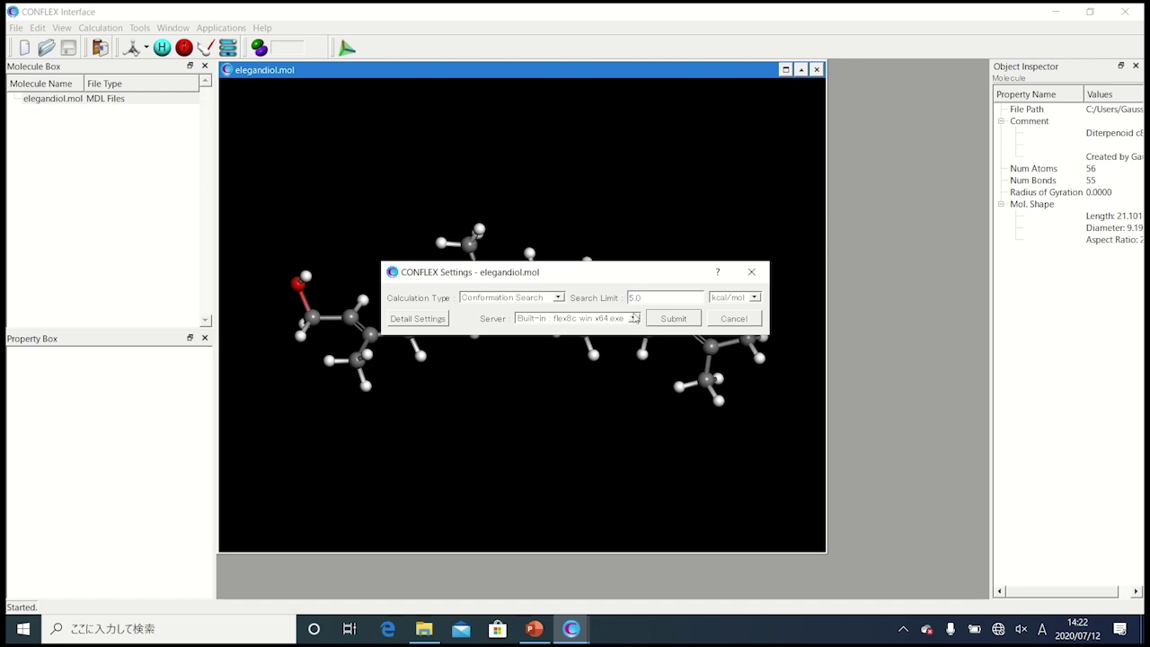
{"action": "left_click", "coordinate": [680, 324]}
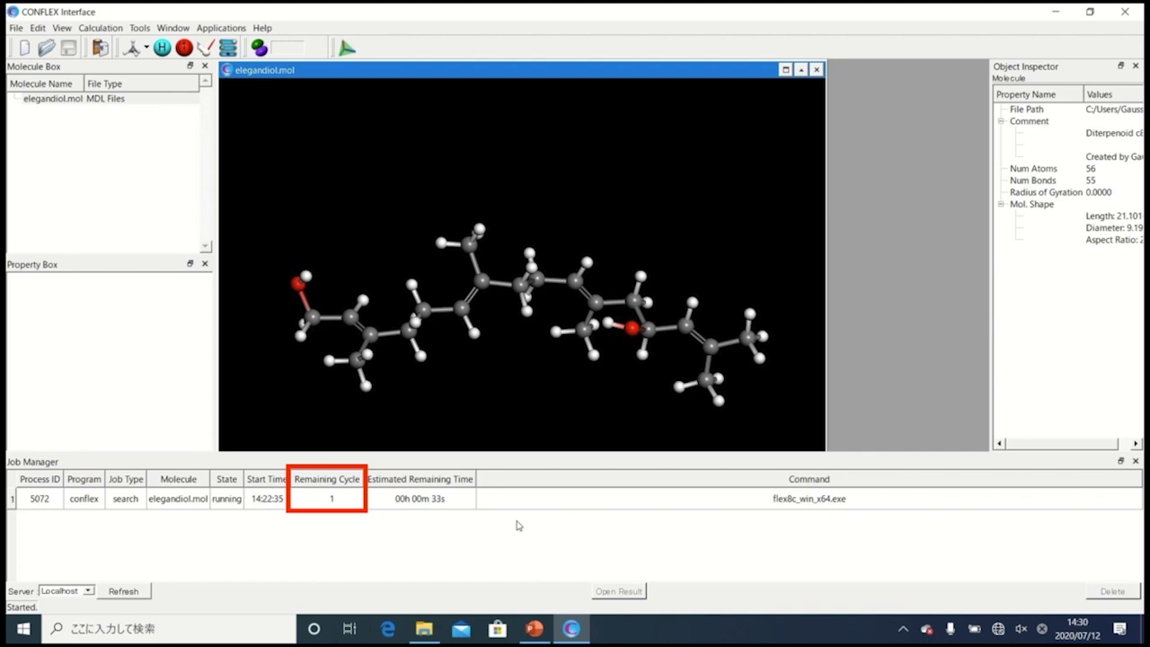
Select the finished elegandiol conformer search job in the Job Manager
{"action": "left_click", "coordinate": [516, 505]}
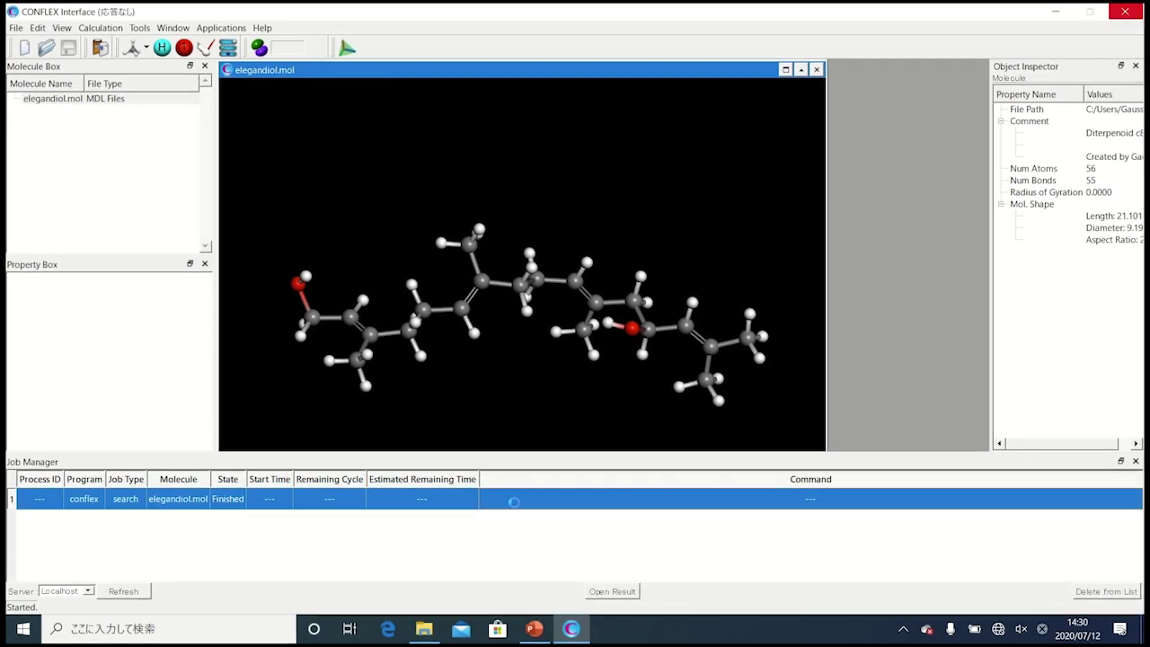
Close the Job Manager panel, then zoom and rotate the elegandiol.sdf model to inspect it
{"action": "left_click", "coordinate": [1135, 461]}
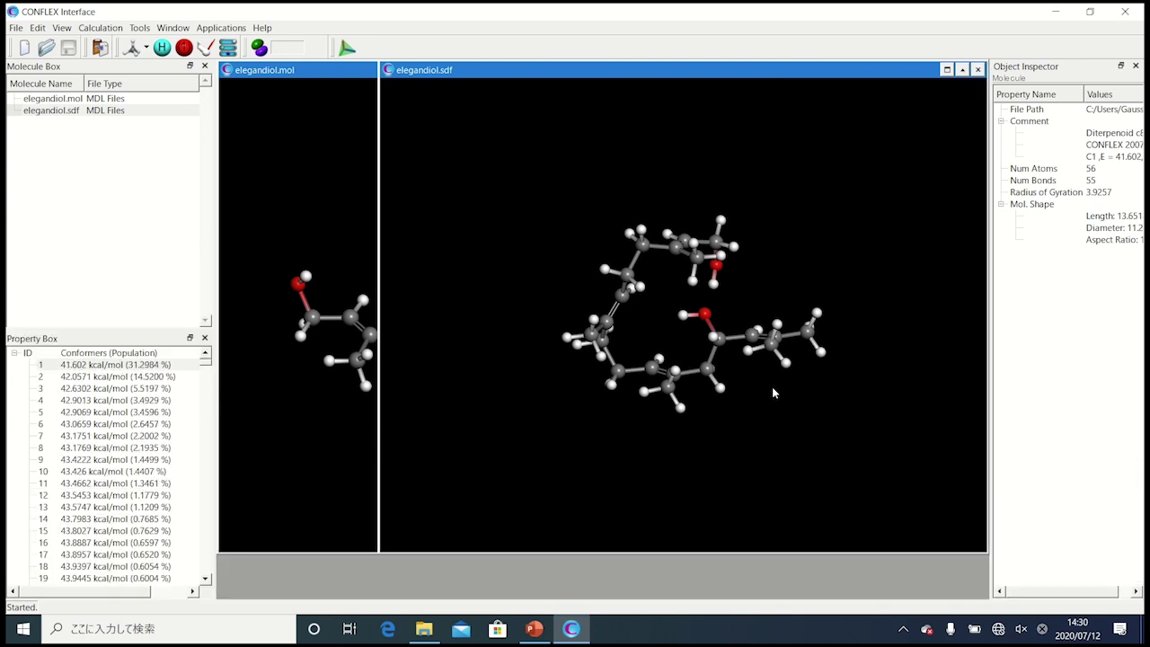
{"action": "scroll", "coordinate": [773, 392], "scroll_direction": "up", "scroll_amount": 3}
{"action": "left_click_drag", "start_coordinate": [771, 386], "coordinate": [657, 294]}
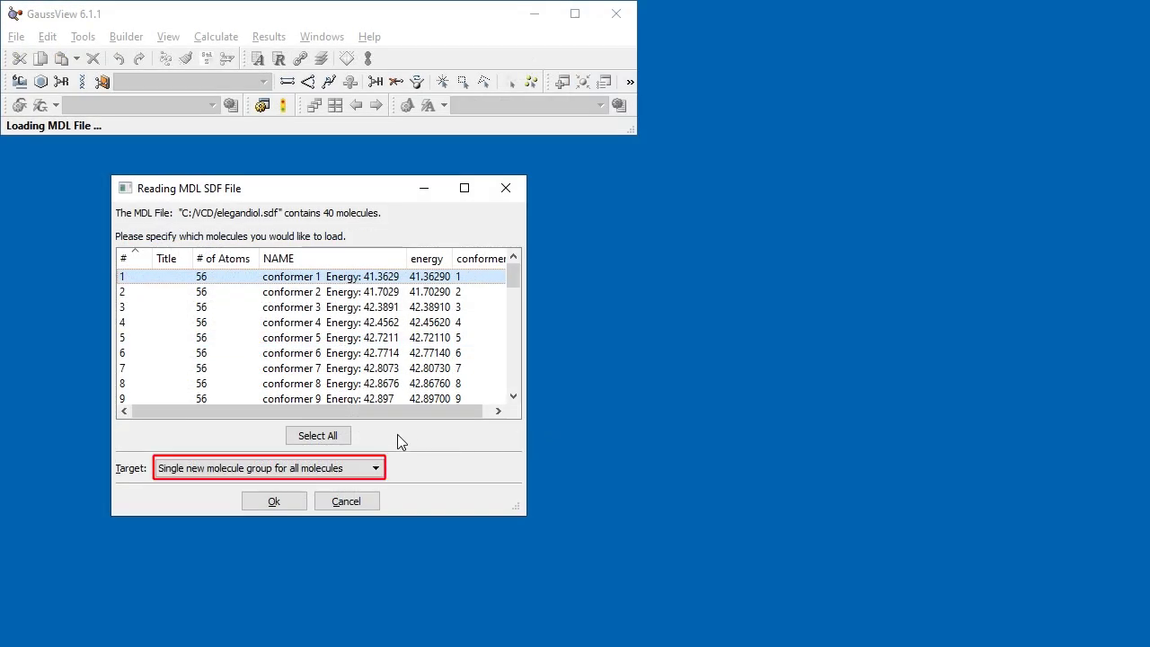
Select all 40 conformers of elegandiol.sdf and load them as one new molecule group
{"action": "left_click", "coordinate": [331, 436]}
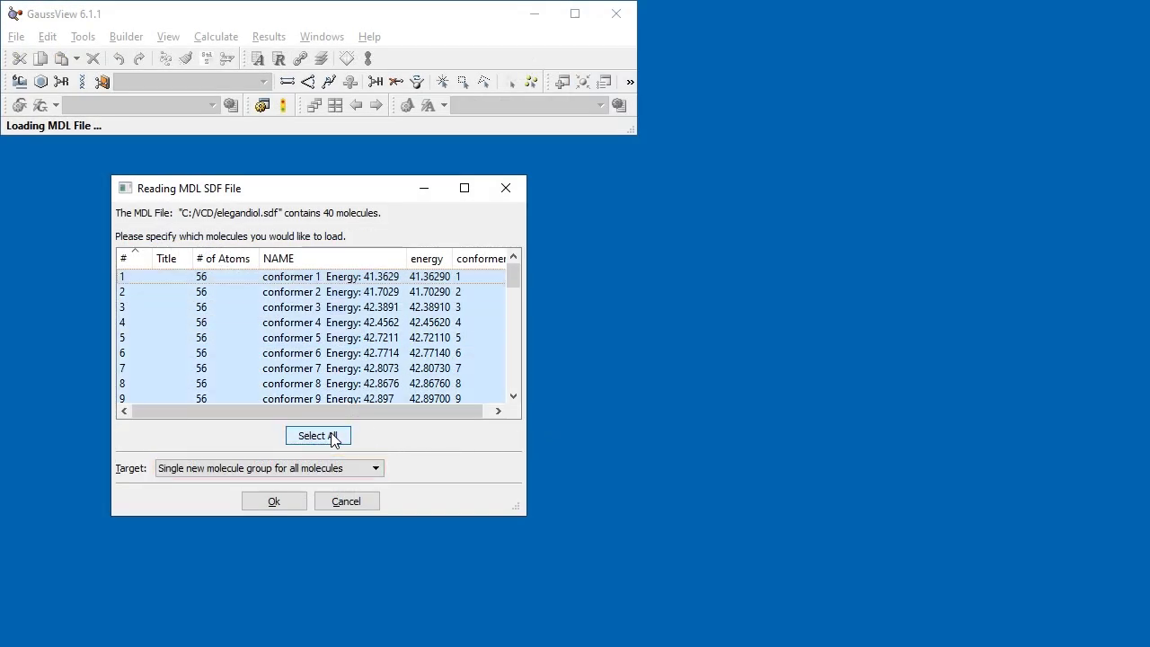
{"action": "left_click", "coordinate": [279, 500]}
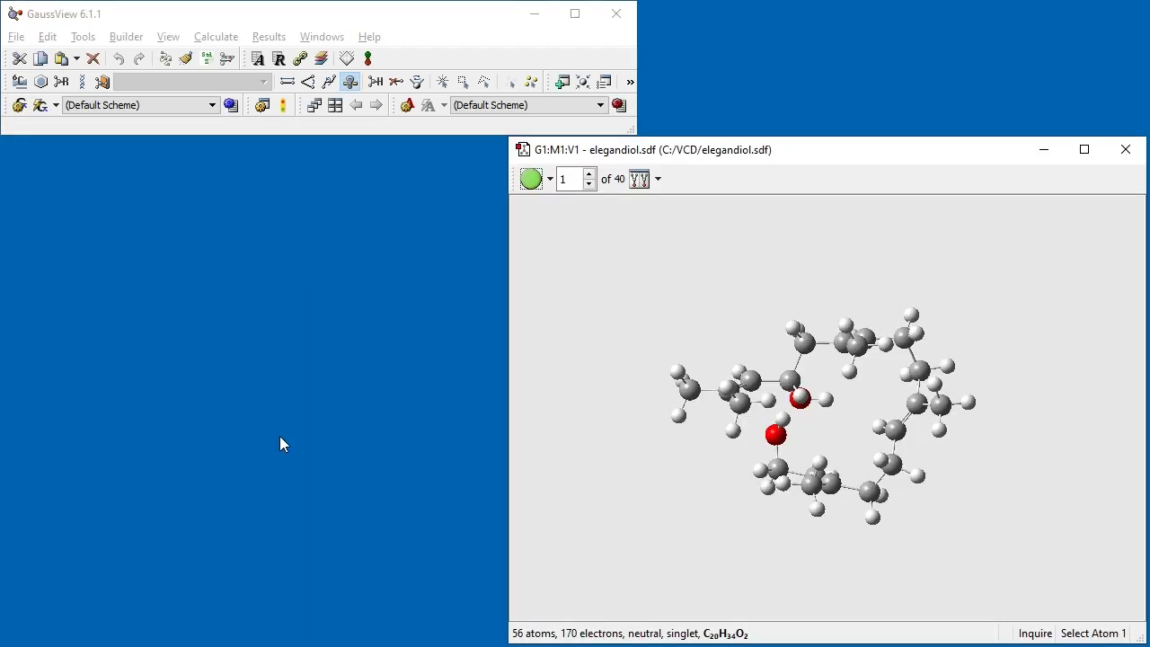
Open the conformer Energy Plot, enlarge it, and view conformers 9, 17 and 29
{"action": "left_click", "coordinate": [270, 38]}
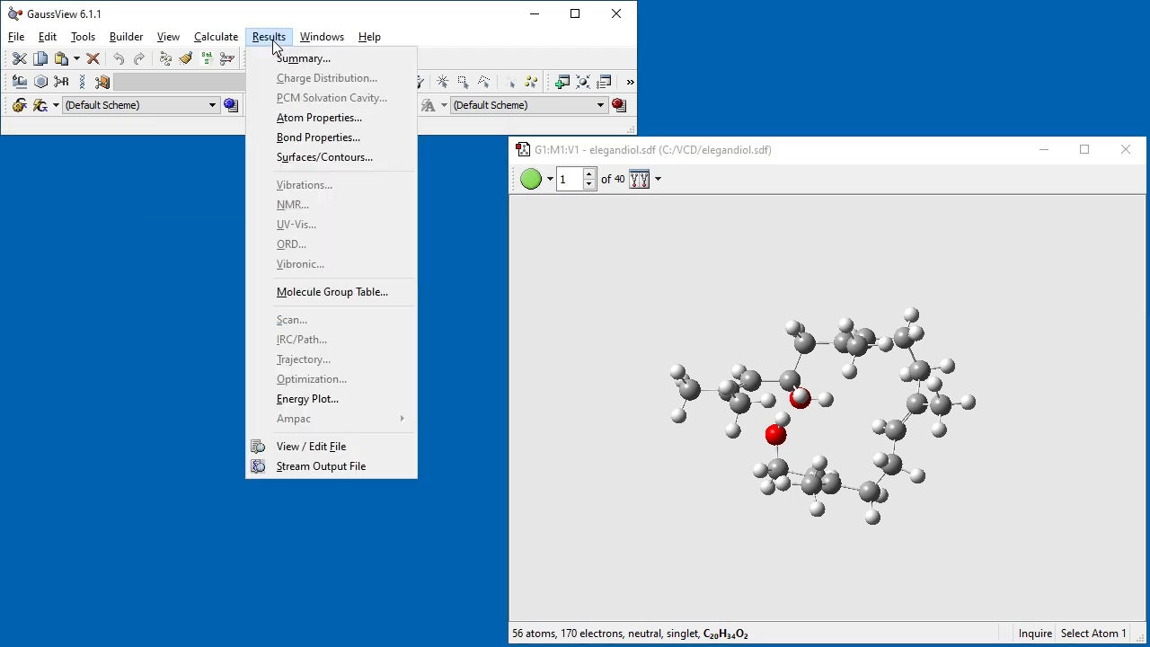
{"action": "left_click", "coordinate": [312, 397]}
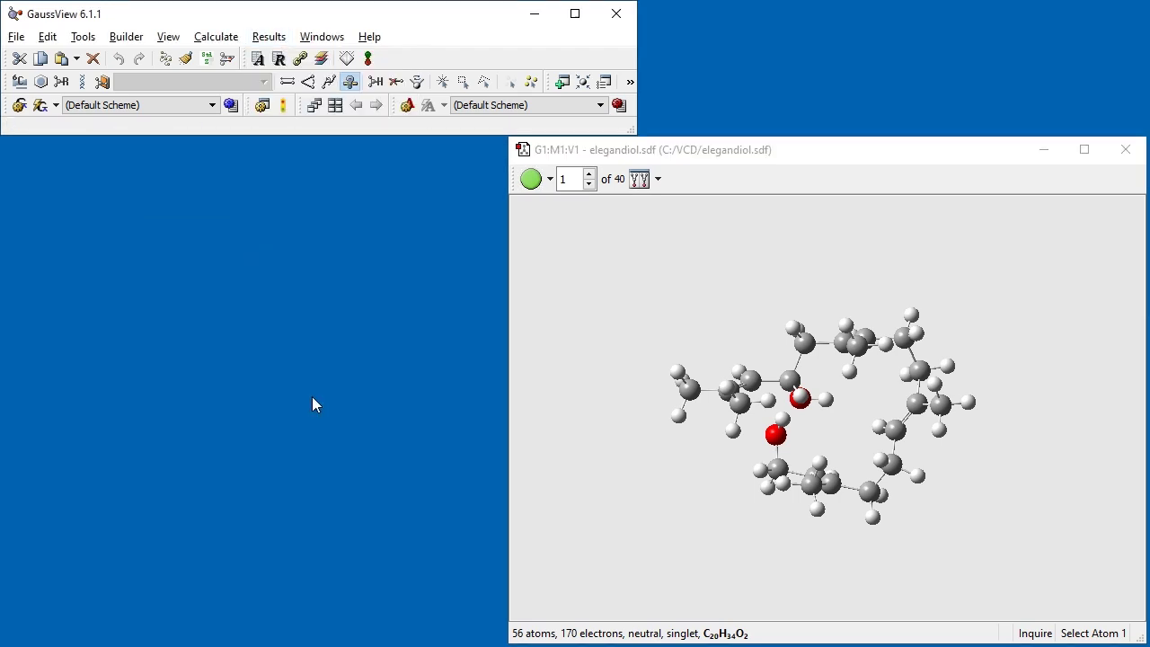
{"action": "left_click_drag", "start_coordinate": [277, 275], "coordinate": [173, 158]}
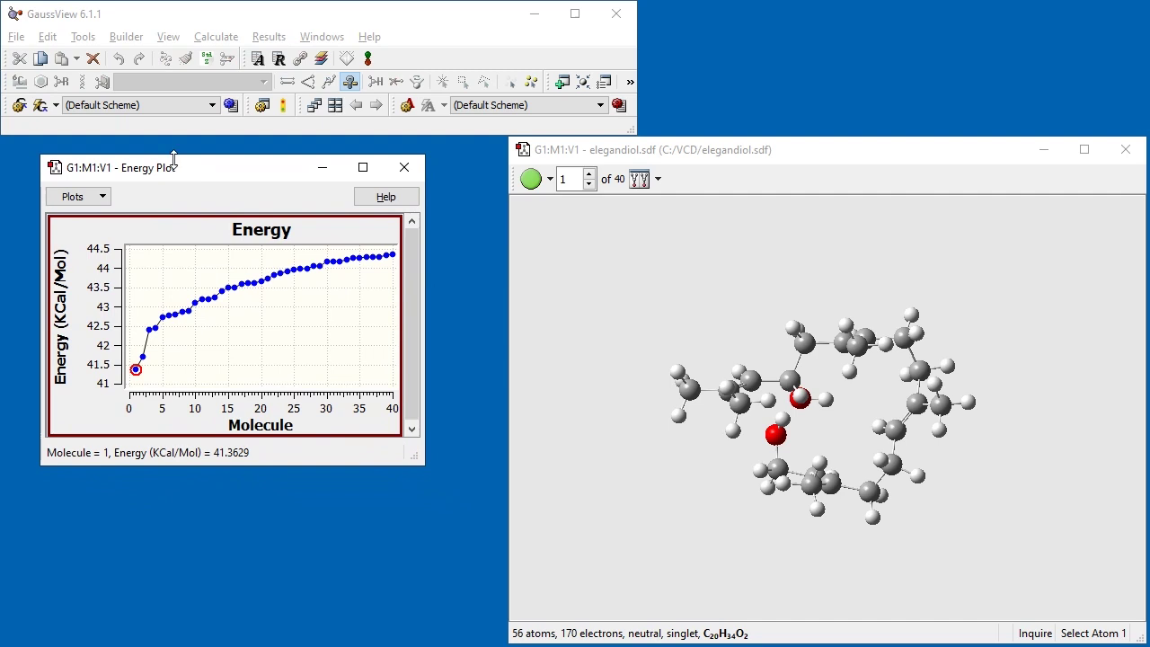
{"action": "left_click_drag", "start_coordinate": [420, 461], "coordinate": [503, 629]}
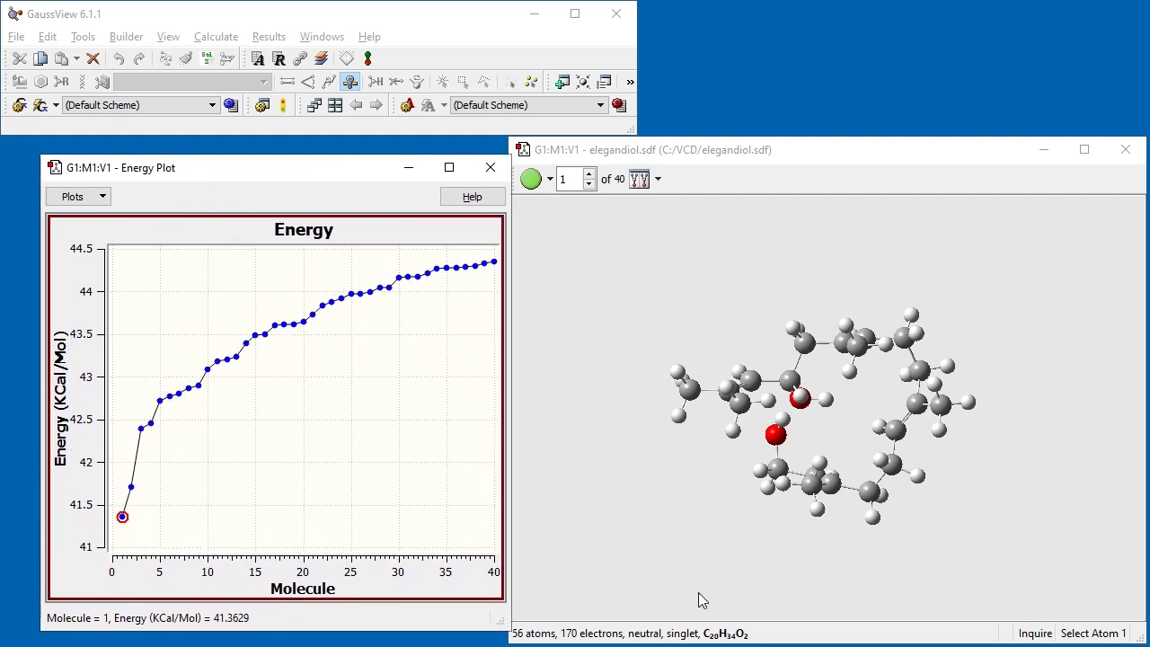
{"action": "left_click", "coordinate": [196, 385]}
{"action": "left_click", "coordinate": [275, 325]}
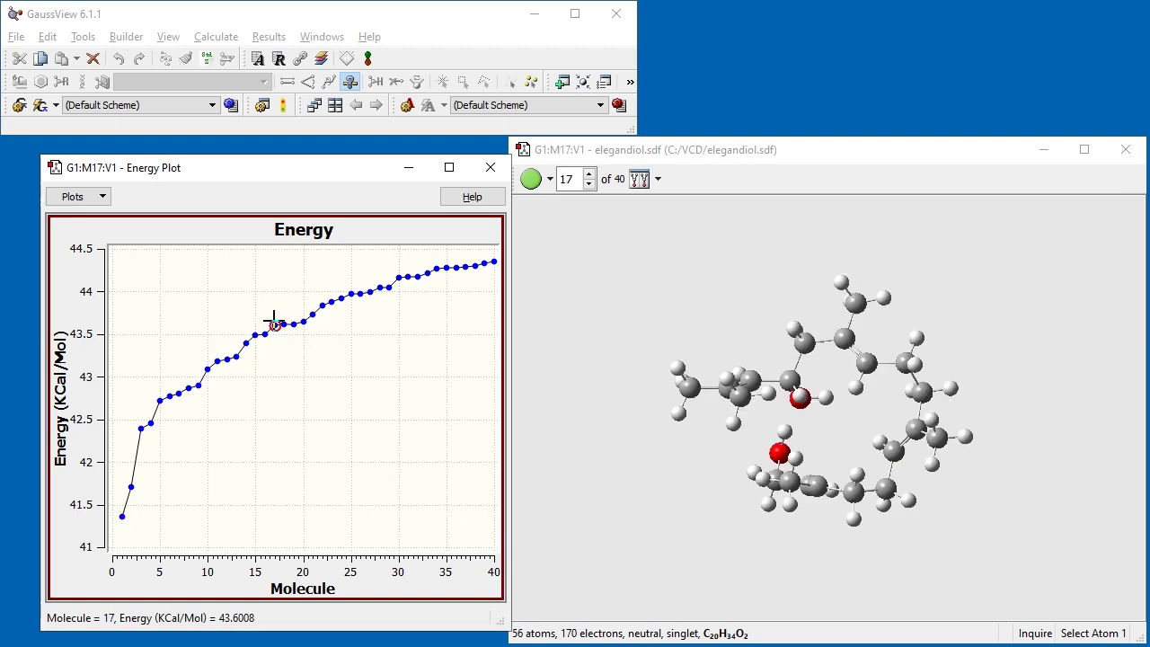
{"action": "left_click", "coordinate": [388, 287]}
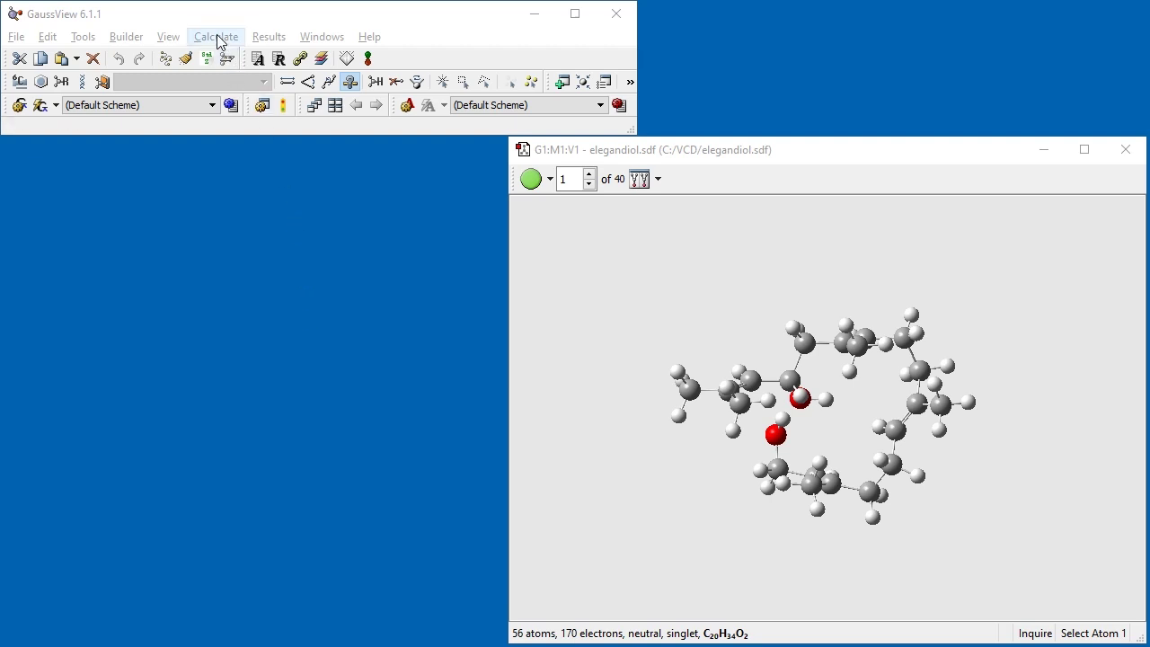
{"action": "left_click", "coordinate": [219, 37]}
Set the Gaussian calculation job type to Optimization
{"action": "left_click", "coordinate": [227, 57]}
{"action": "left_click_drag", "start_coordinate": [223, 189], "coordinate": [313, 167]}
{"action": "left_click", "coordinate": [90, 272]}
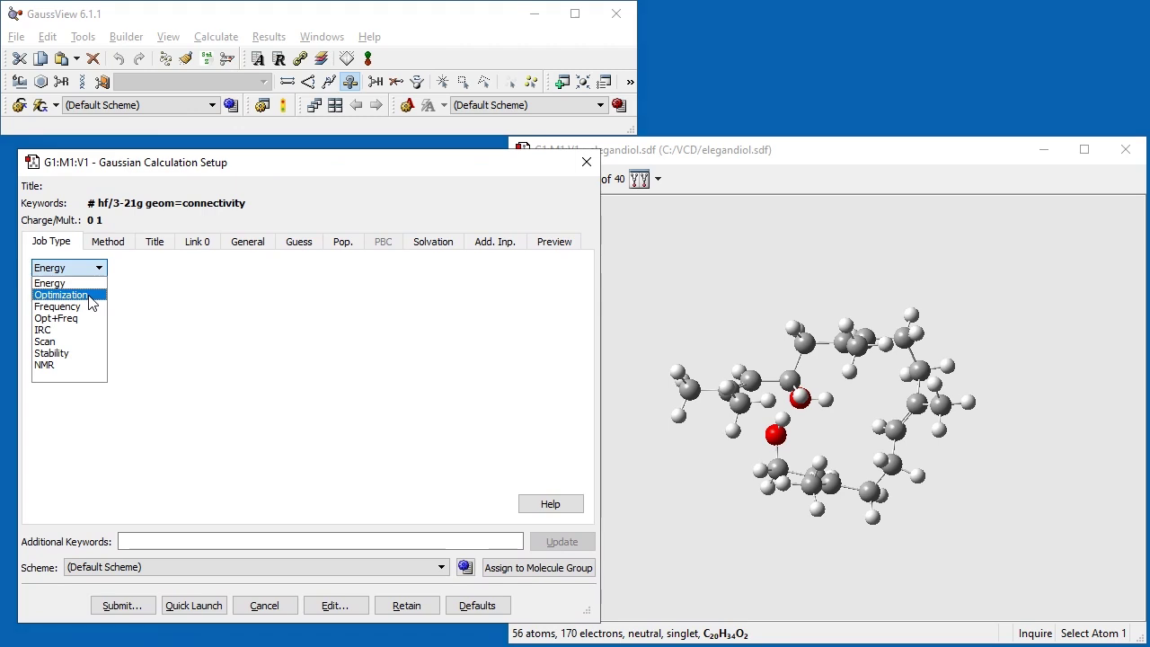
{"action": "left_click", "coordinate": [91, 296]}
Set the method to DFT APFD with the 6-31G(d) basis set
{"action": "left_click", "coordinate": [121, 244]}
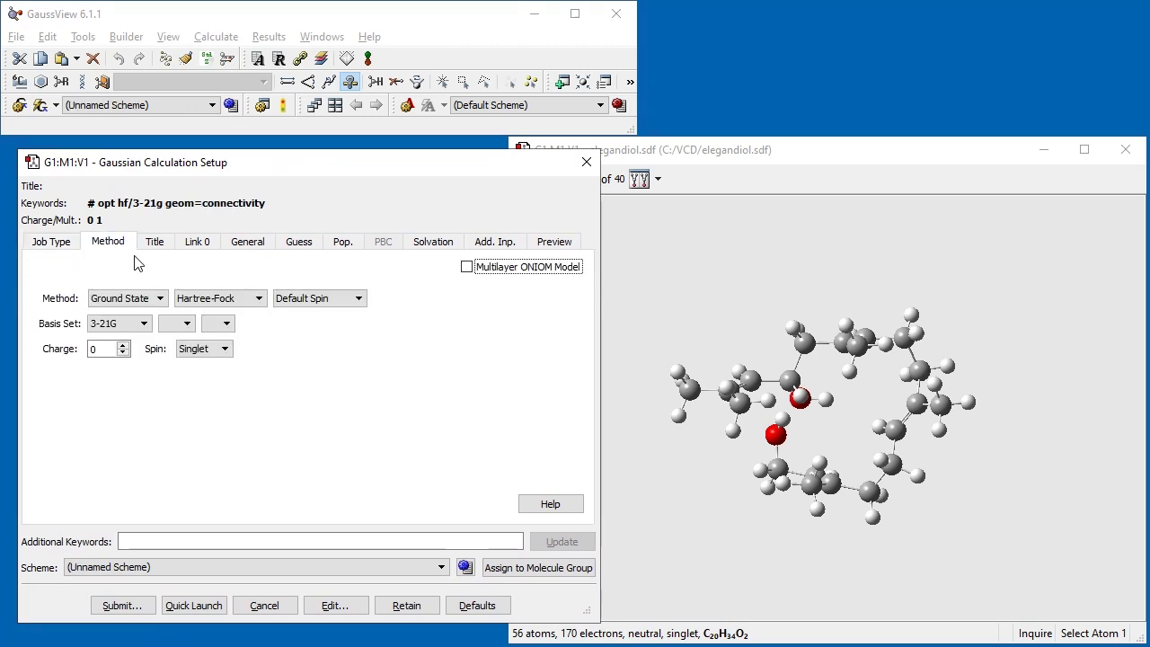
{"action": "left_click", "coordinate": [214, 299]}
{"action": "left_click", "coordinate": [207, 348]}
{"action": "left_click", "coordinate": [404, 300]}
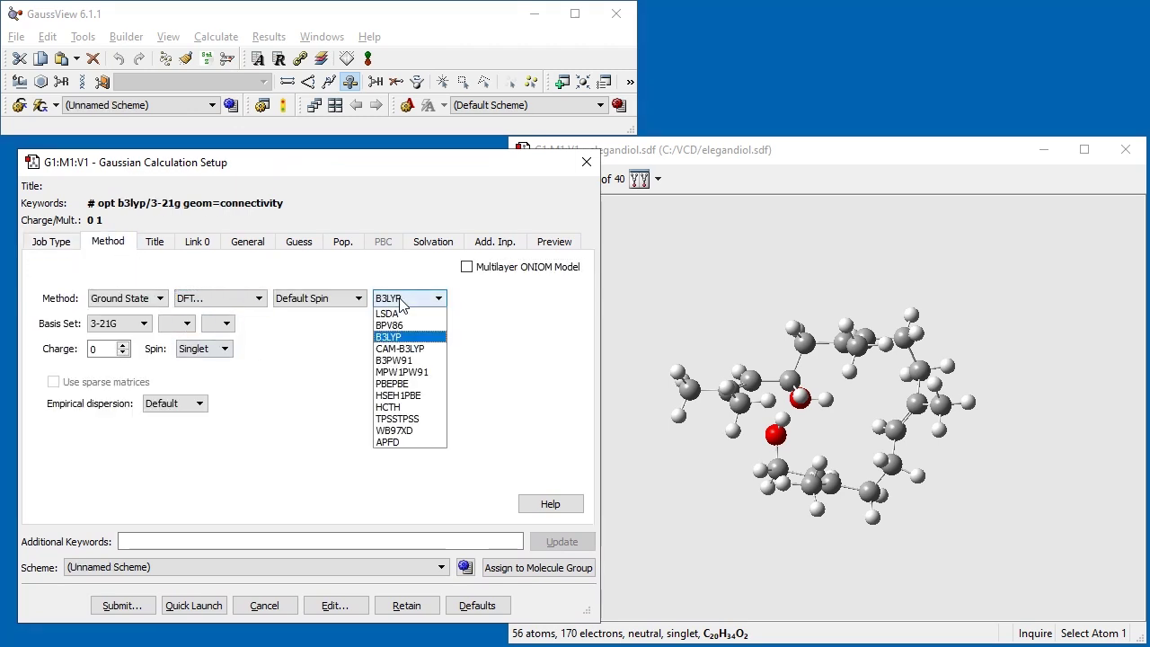
{"action": "left_click", "coordinate": [406, 442]}
{"action": "left_click", "coordinate": [126, 325]}
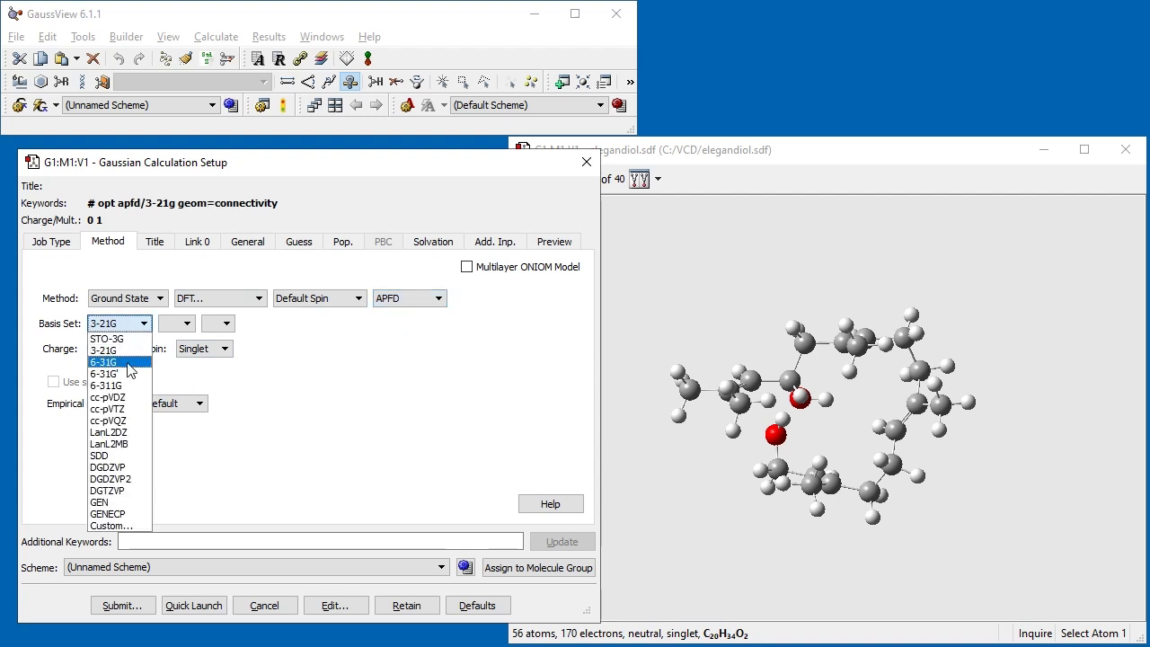
{"action": "left_click", "coordinate": [116, 359]}
{"action": "left_click", "coordinate": [232, 324]}
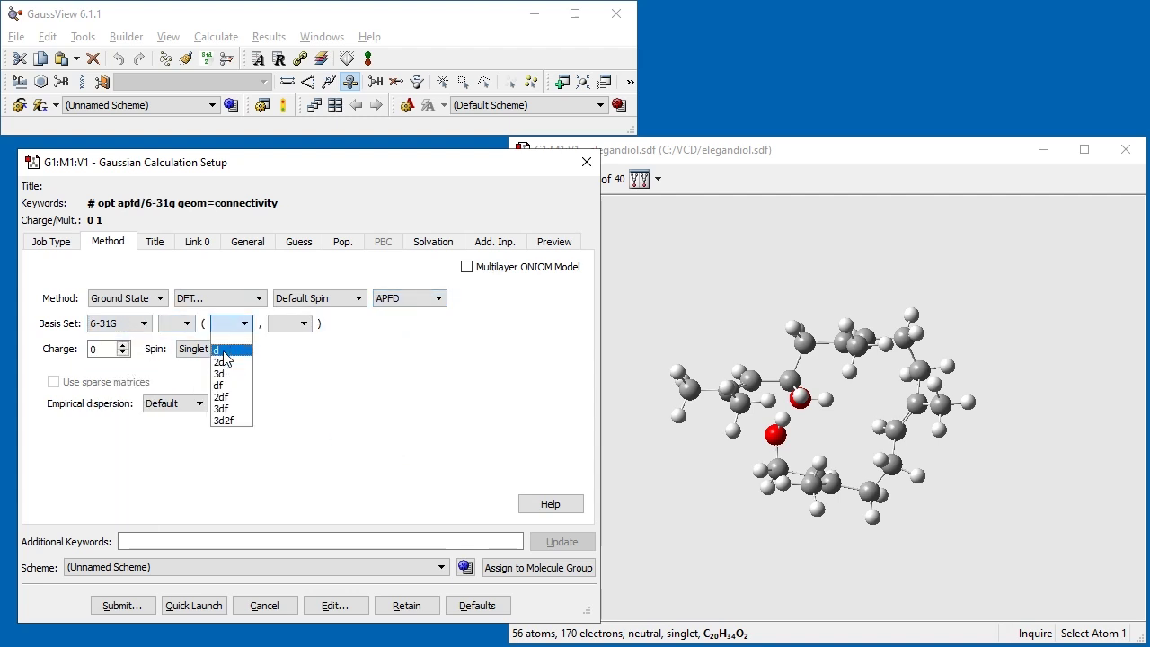
{"action": "left_click", "coordinate": [225, 355]}
Add Default solvation in Chloroform, assign the settings to the molecule group, and submit
{"action": "left_click", "coordinate": [424, 243]}
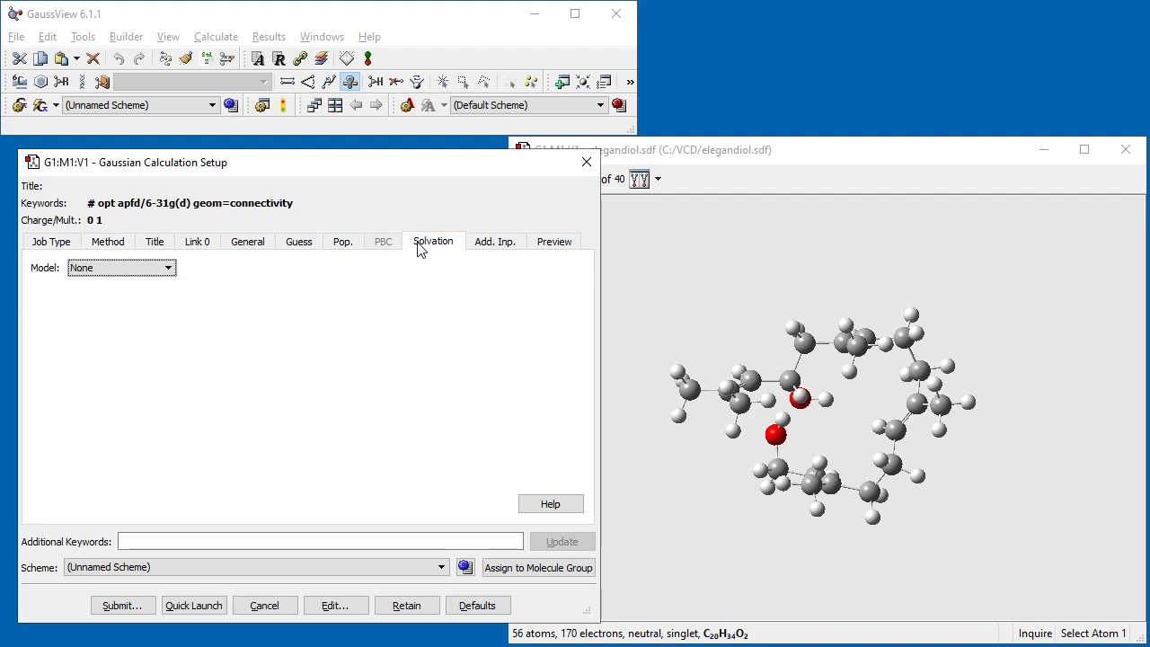
{"action": "left_click", "coordinate": [168, 268]}
{"action": "left_click", "coordinate": [98, 295]}
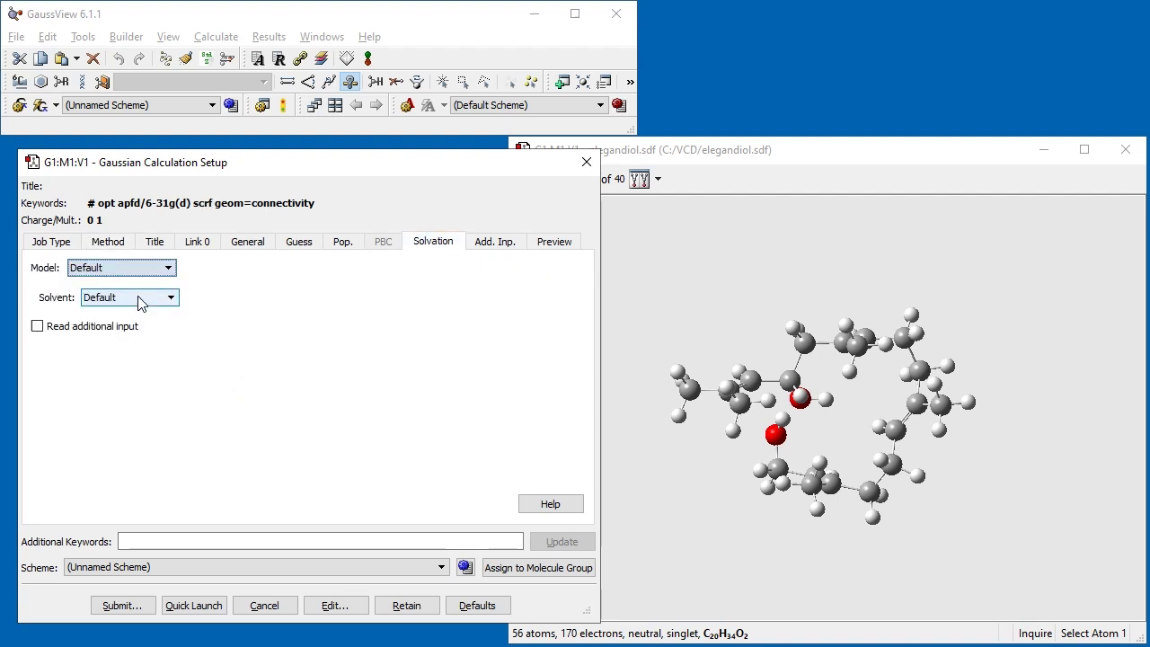
{"action": "left_click", "coordinate": [139, 297]}
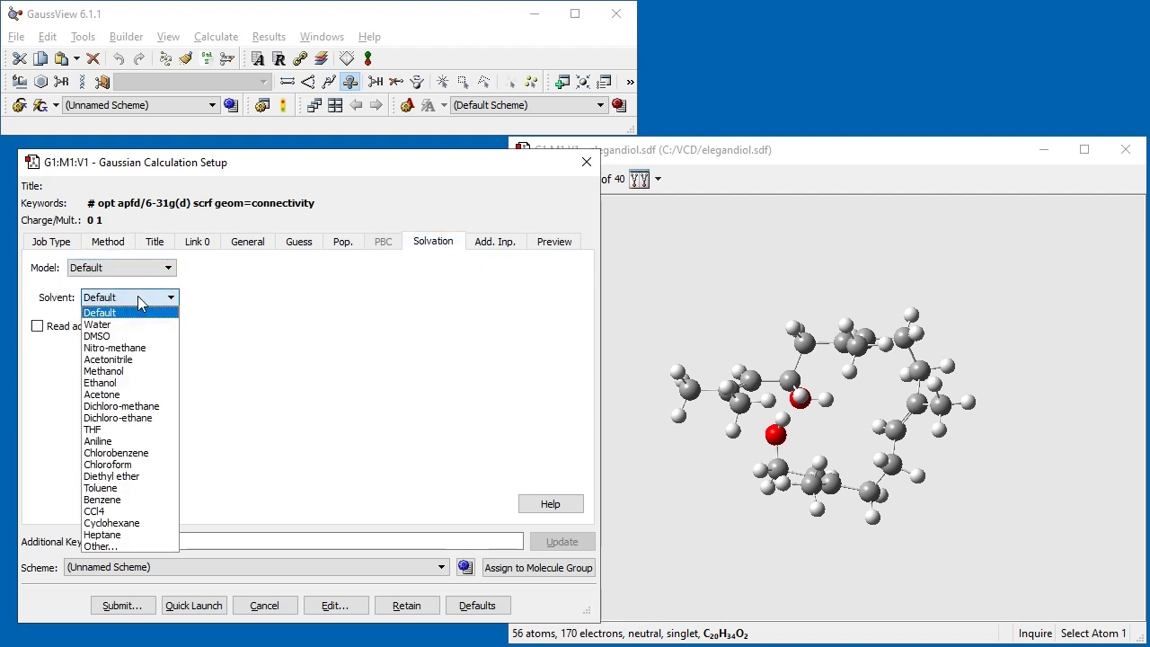
{"action": "left_click", "coordinate": [135, 464]}
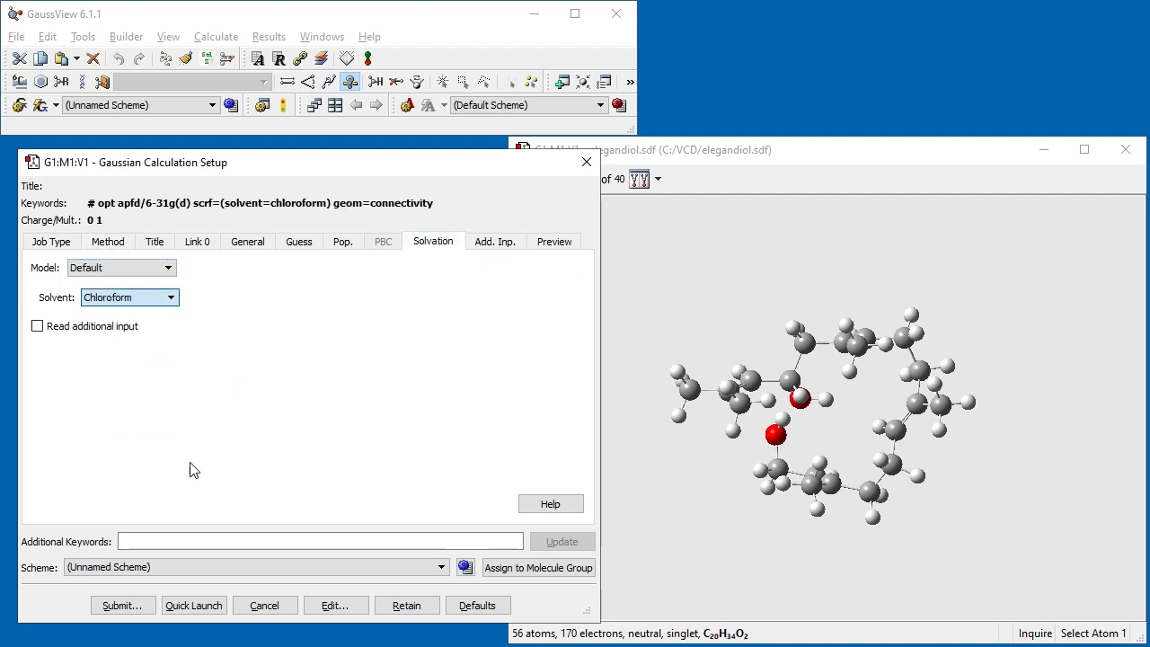
{"action": "left_click", "coordinate": [502, 571]}
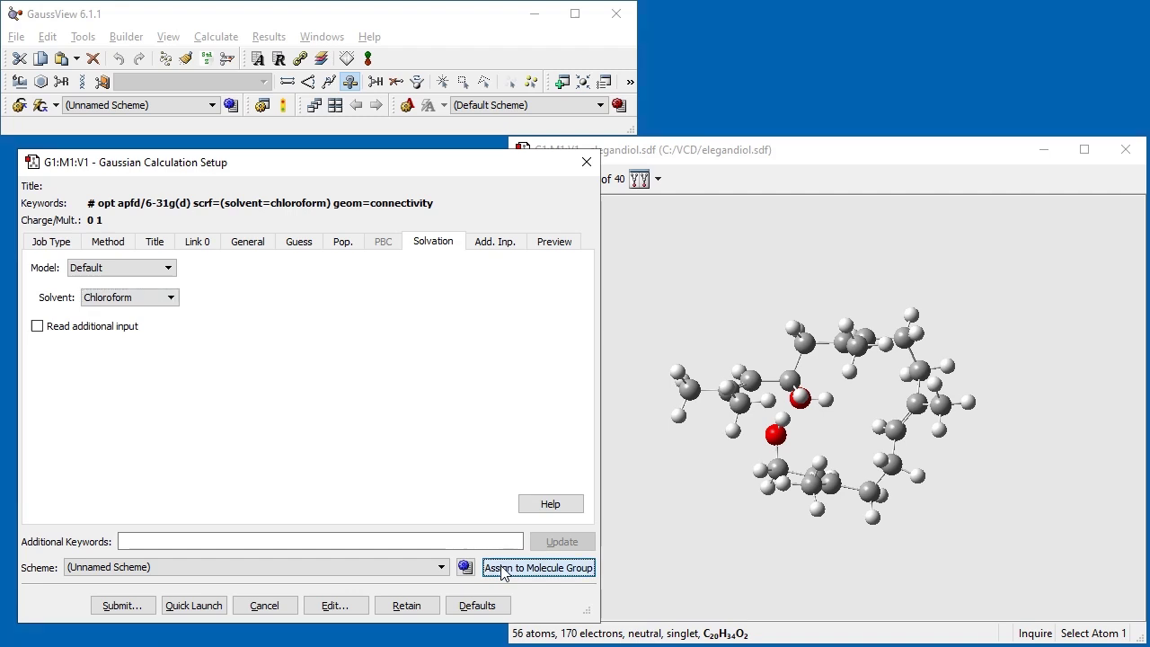
{"action": "left_click", "coordinate": [119, 607]}
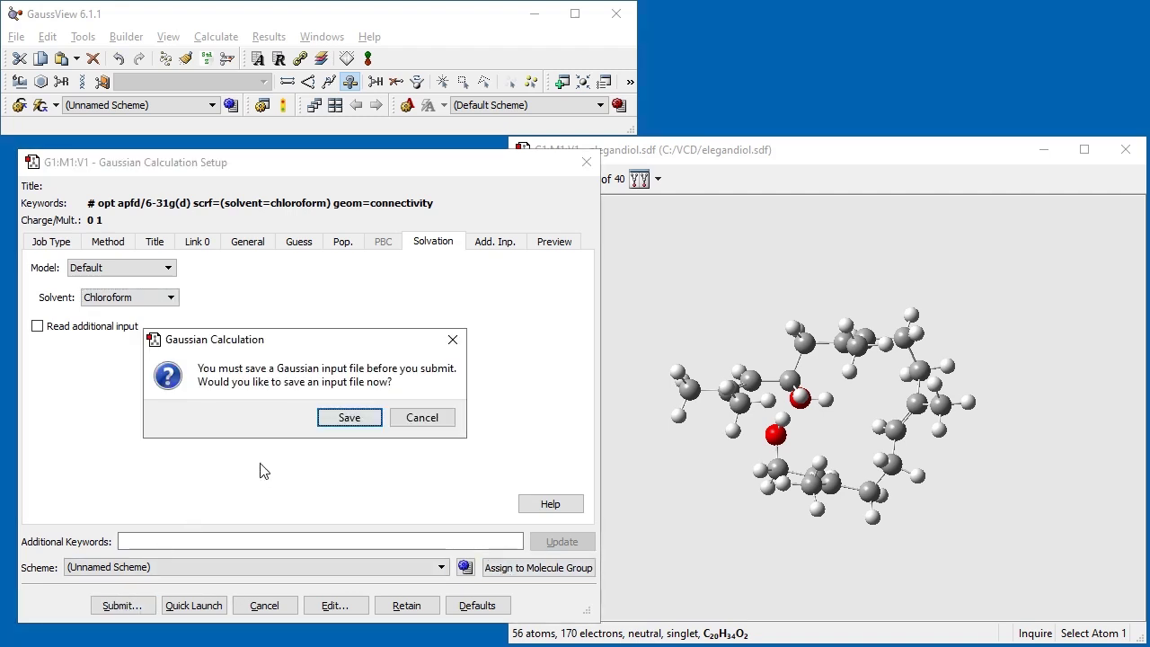
Save the input, widening the advanced dialog and choosing a separate file for each molecule
{"action": "left_click", "coordinate": [334, 420]}
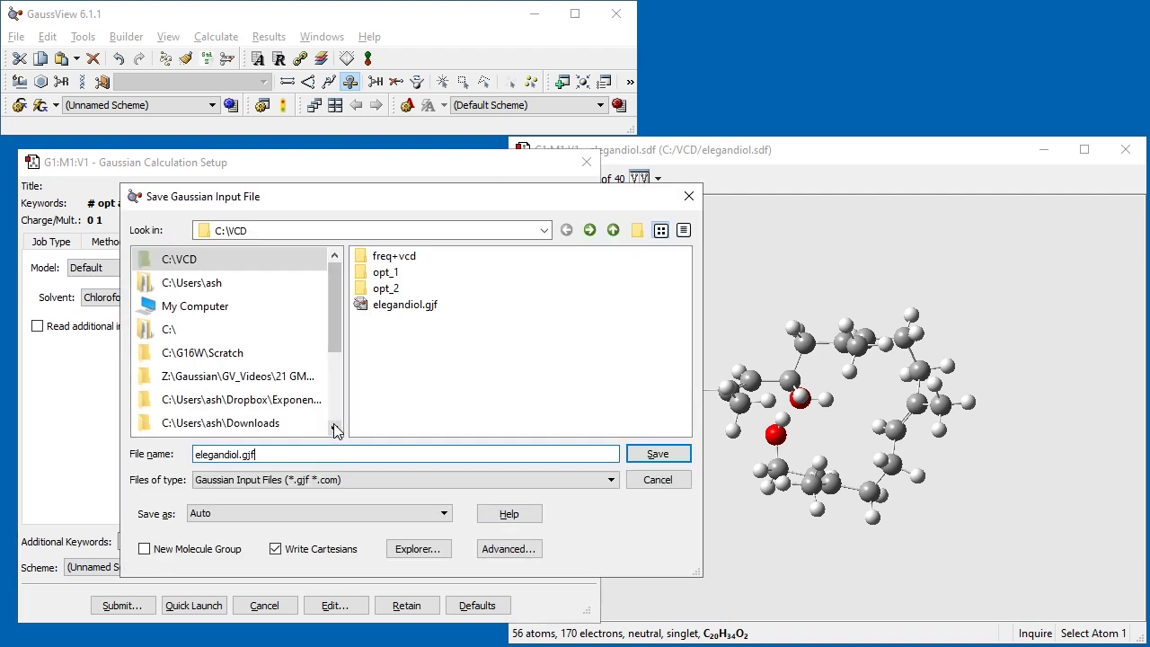
{"action": "left_click", "coordinate": [486, 550]}
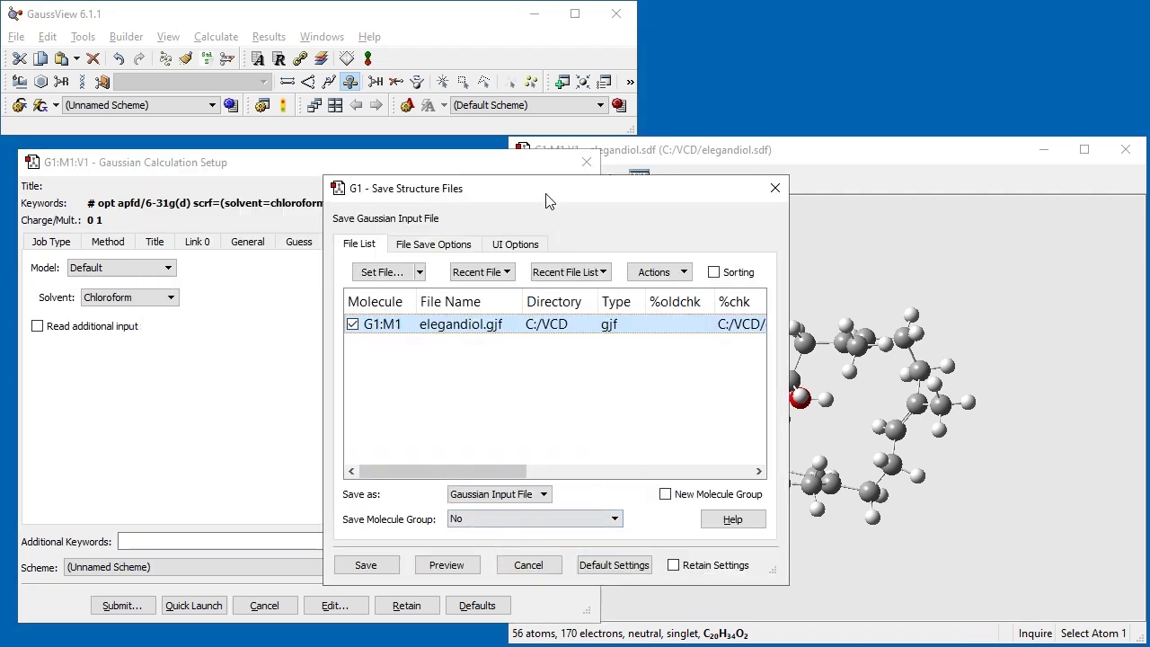
{"action": "left_click_drag", "start_coordinate": [546, 197], "coordinate": [237, 53]}
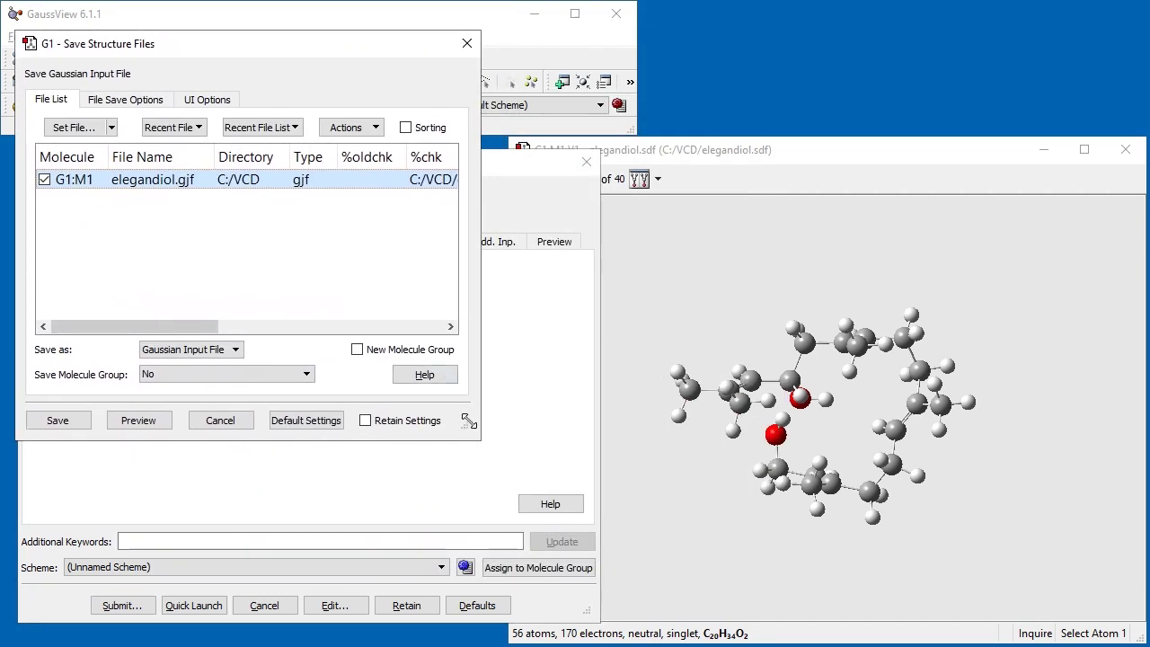
{"action": "left_click_drag", "start_coordinate": [466, 424], "coordinate": [790, 590]}
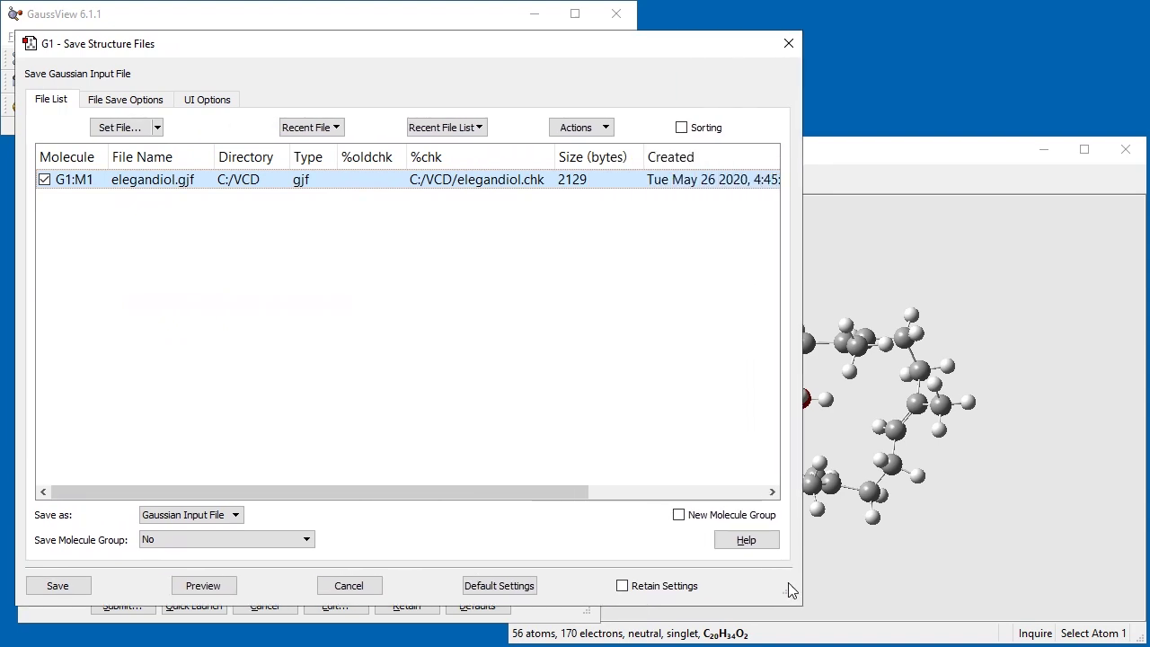
{"action": "left_click", "coordinate": [303, 539]}
{"action": "left_click", "coordinate": [275, 564]}
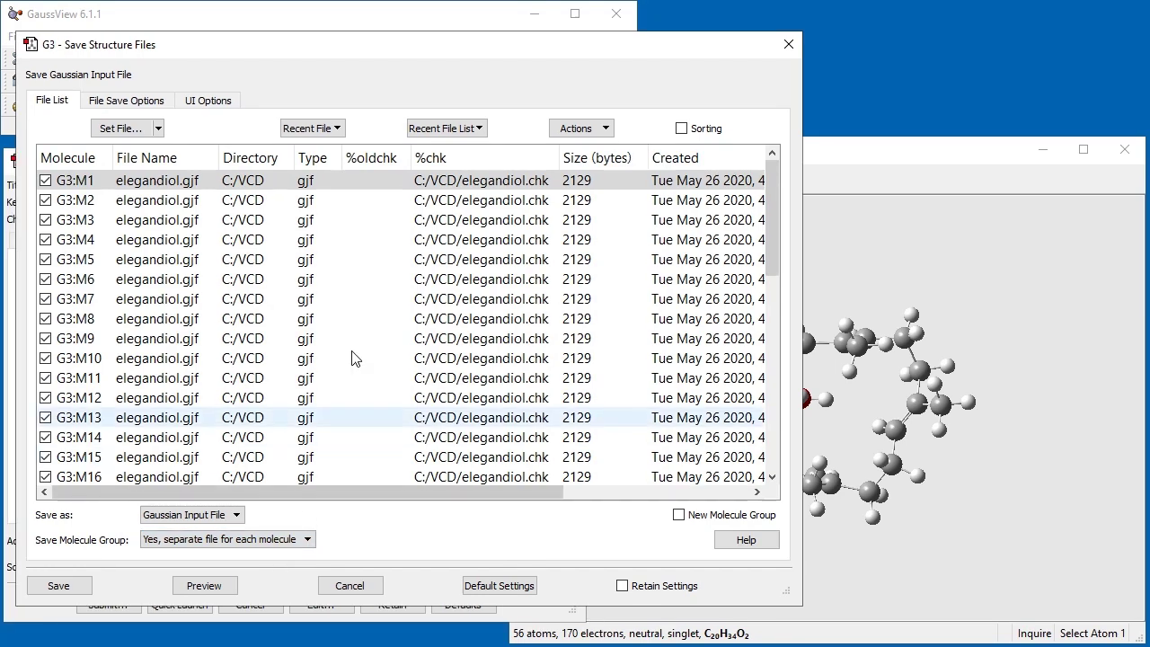
Turn on 'Include molecule numbers in file names' for all items in the file list
{"action": "left_click", "coordinate": [392, 281]}
{"action": "right_click", "coordinate": [393, 282]}
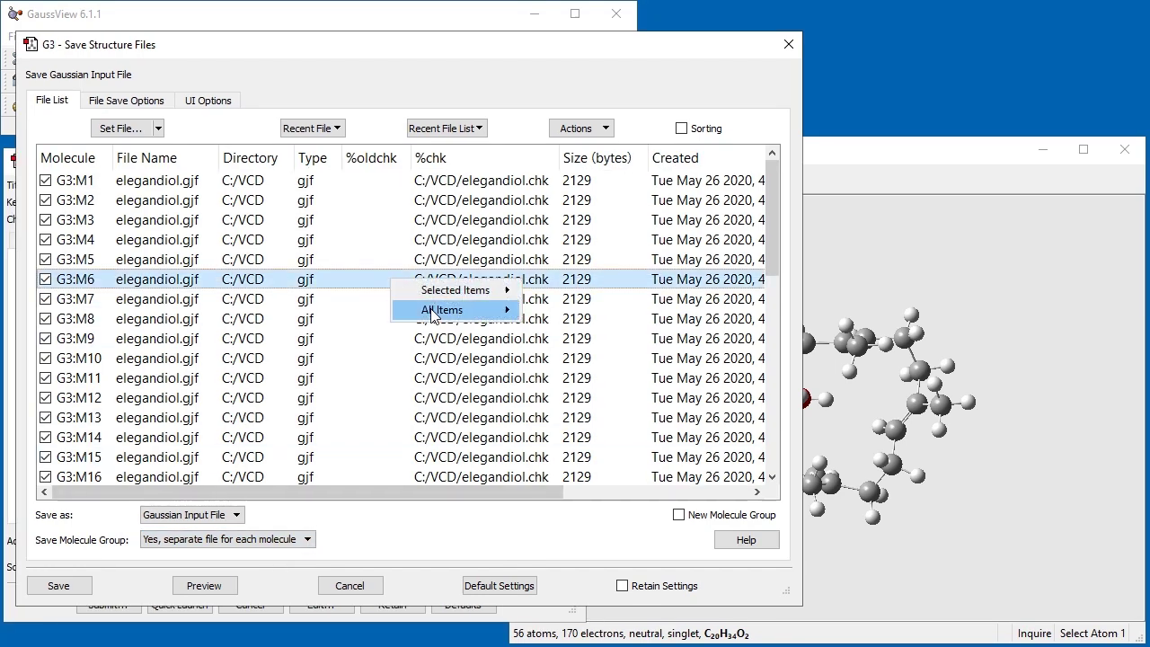
{"action": "mouse_move", "coordinate": [434, 310]}
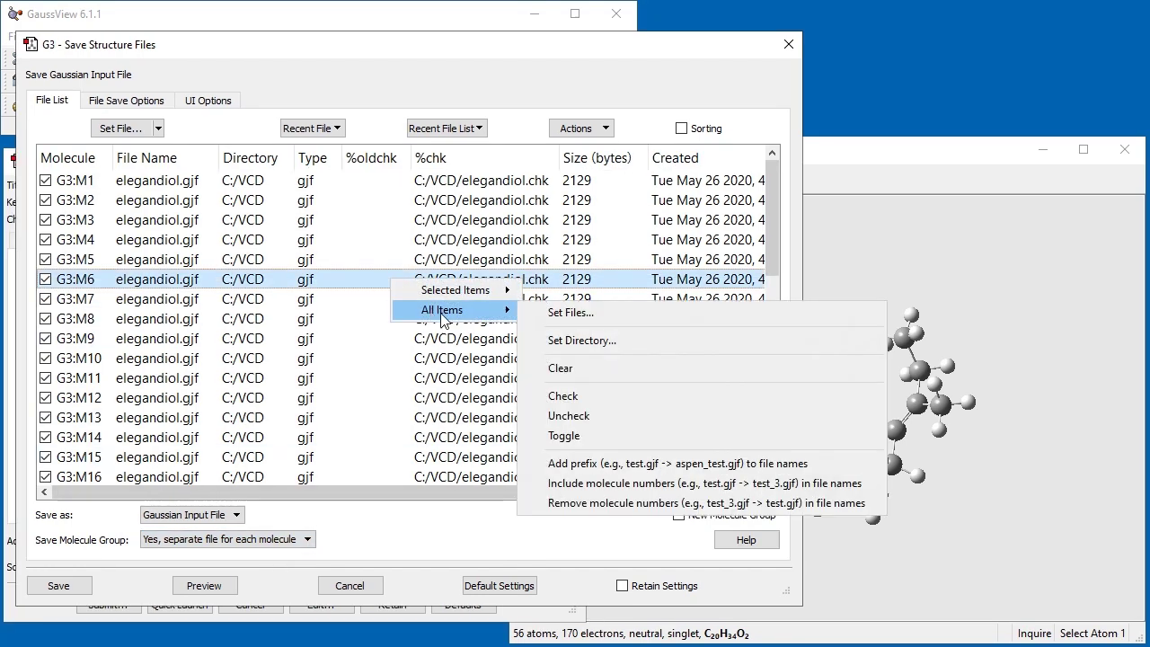
{"action": "left_click", "coordinate": [873, 486]}
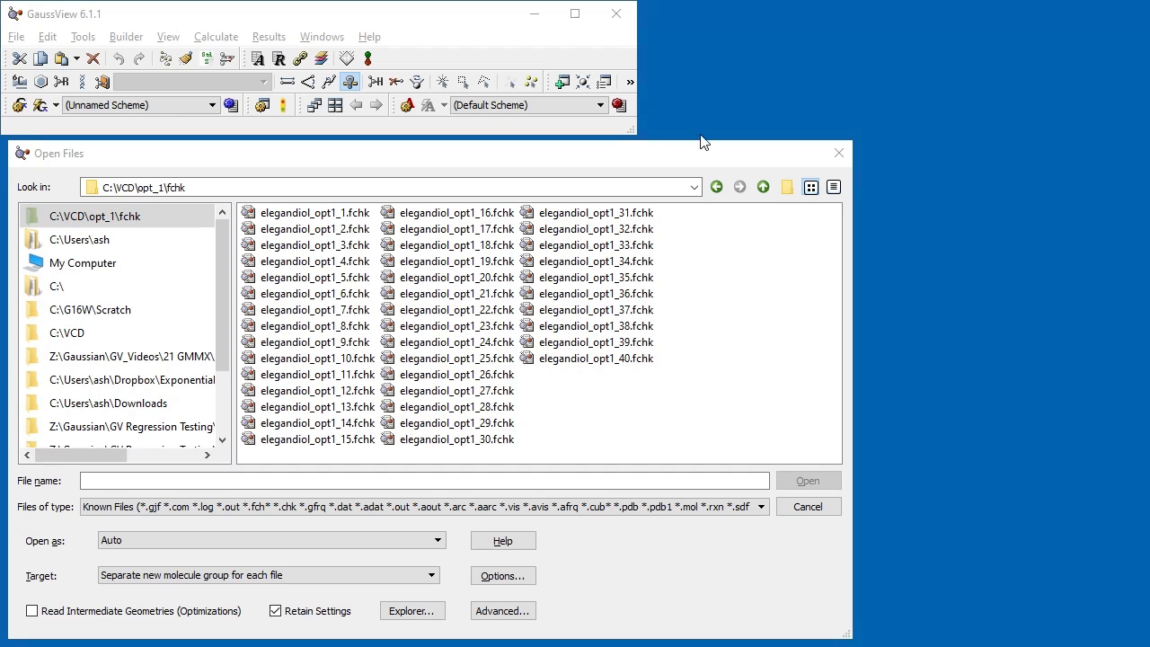
Load all 40 elegandiol_opt1 .fchk files as a single new molecule group
{"action": "left_click", "coordinate": [368, 211]}
{"action": "left_click", "coordinate": [534, 361], "text": "shift"}
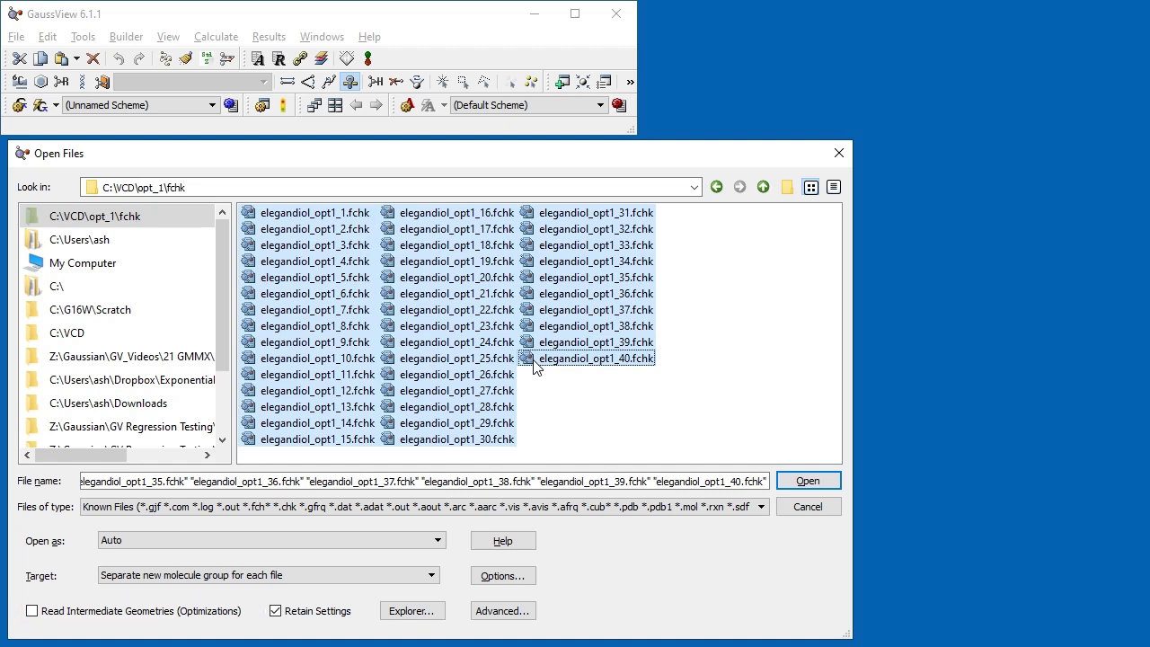
{"action": "left_click", "coordinate": [252, 575]}
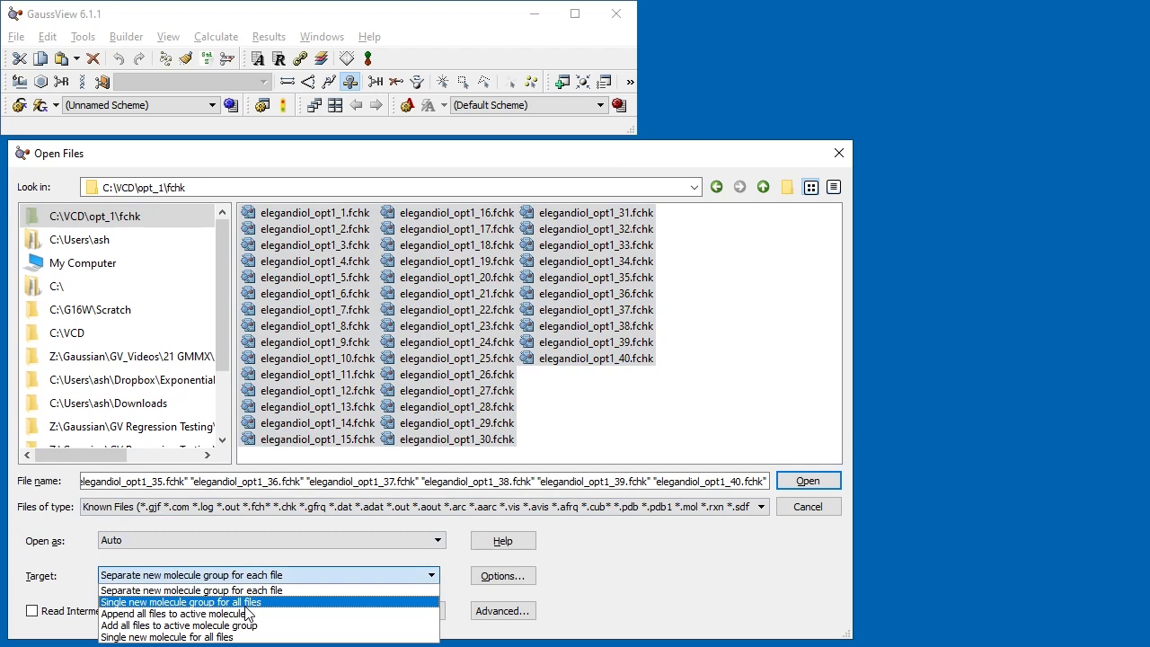
{"action": "left_click", "coordinate": [179, 602]}
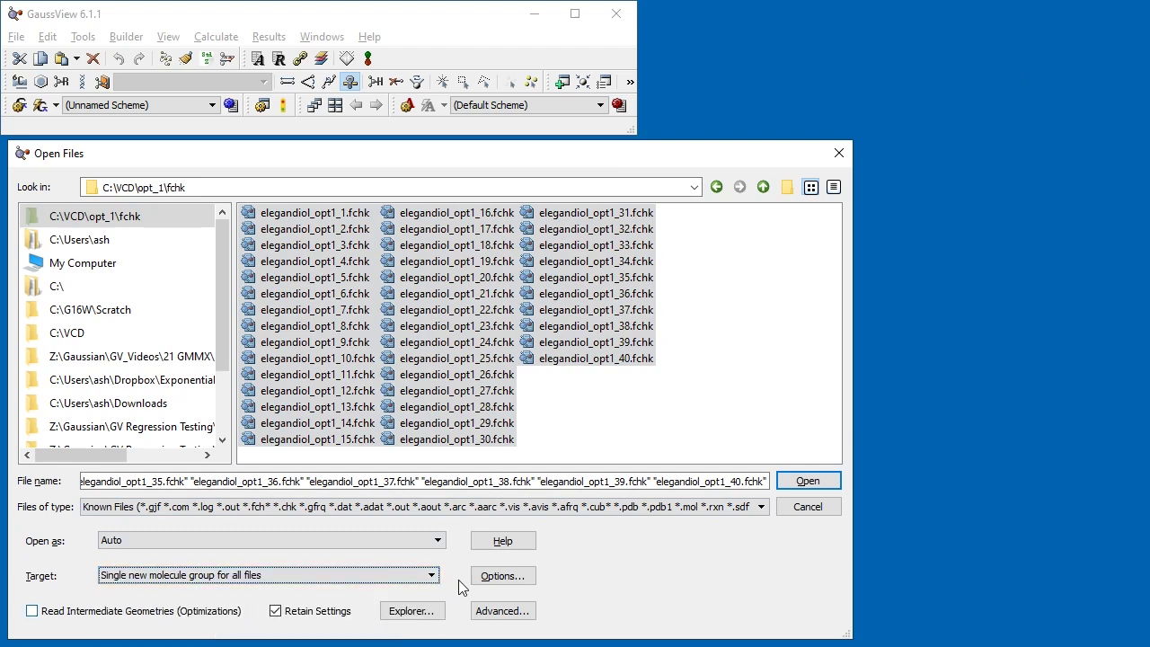
{"action": "left_click", "coordinate": [804, 481]}
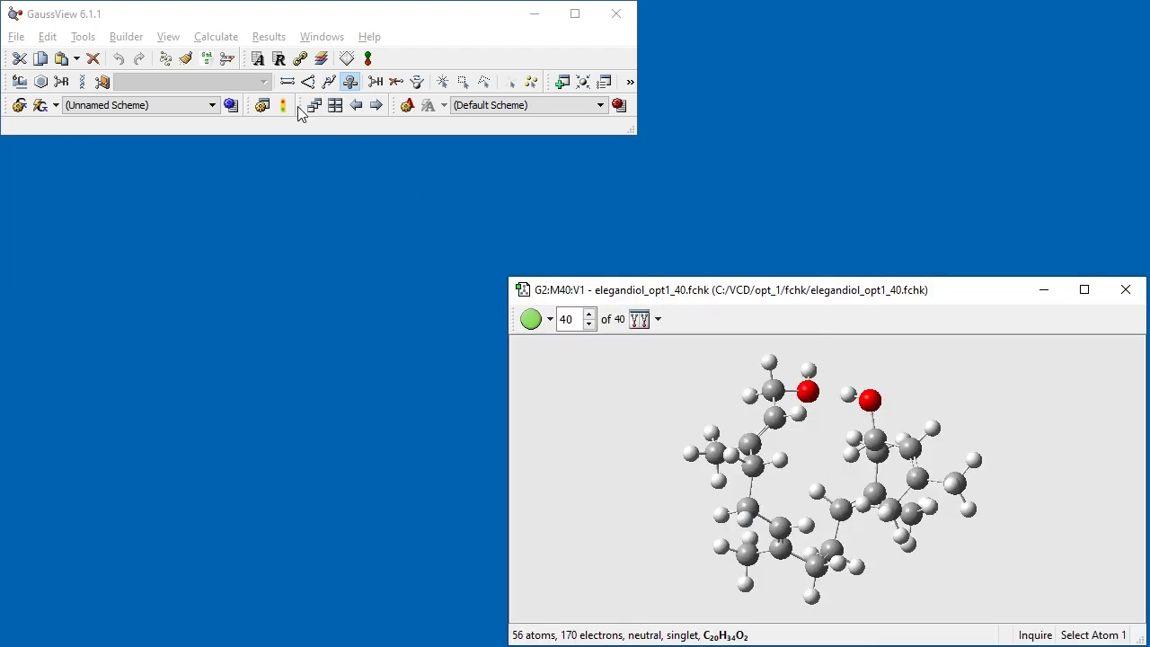
Show the Molecule Group Table, moved left and enlarged to list more conformer rows
{"action": "left_click", "coordinate": [269, 36]}
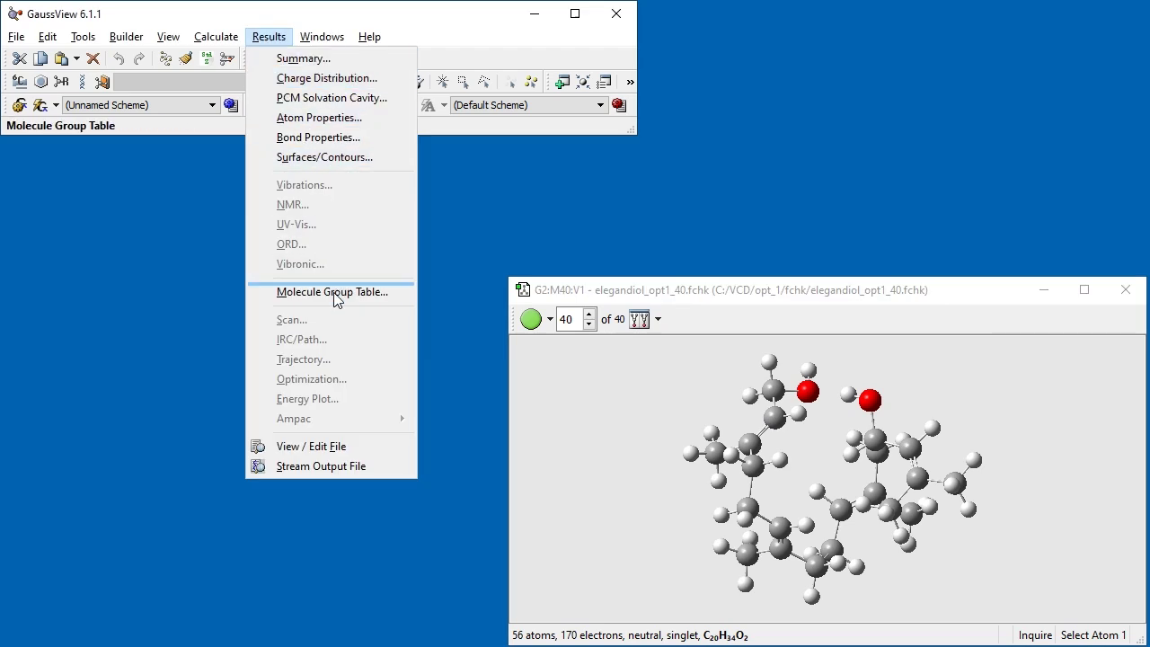
{"action": "left_click", "coordinate": [323, 291]}
{"action": "left_click_drag", "start_coordinate": [798, 26], "coordinate": [190, 159]}
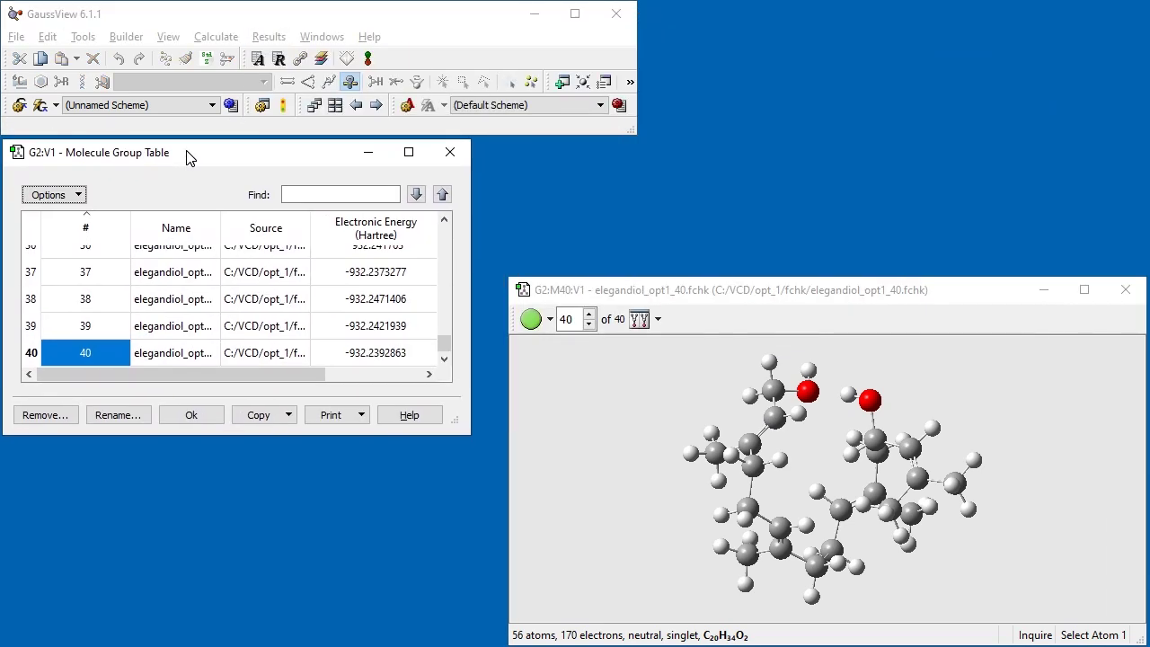
{"action": "left_click_drag", "start_coordinate": [469, 434], "coordinate": [492, 626]}
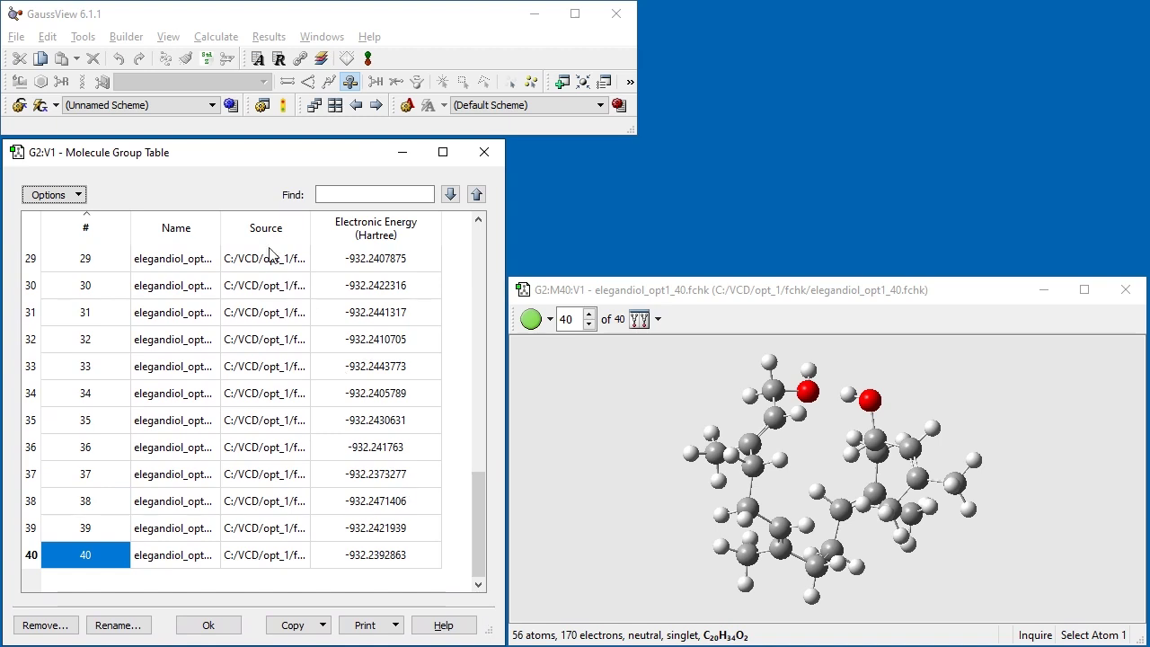
{"action": "left_click_drag", "start_coordinate": [220, 224], "coordinate": [256, 222]}
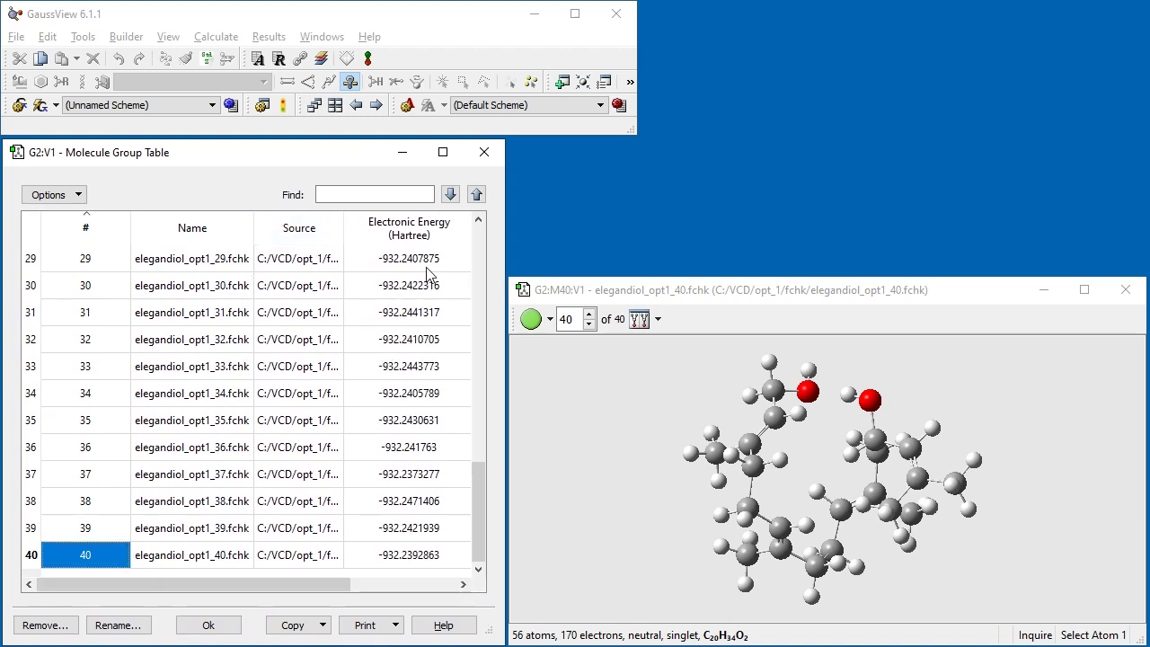
Sort the conformer table by electronic energy and display lowest-energy conformer 1
{"action": "left_click", "coordinate": [422, 234]}
{"action": "left_click_drag", "start_coordinate": [478, 503], "coordinate": [498, 245]}
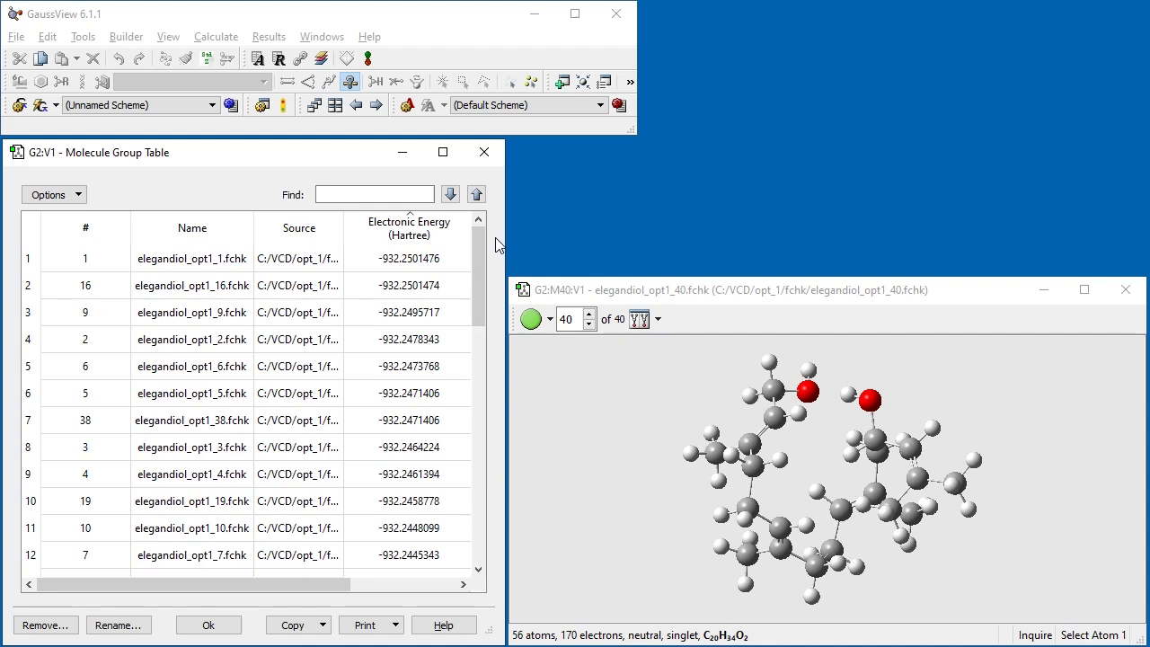
{"action": "left_click", "coordinate": [371, 268]}
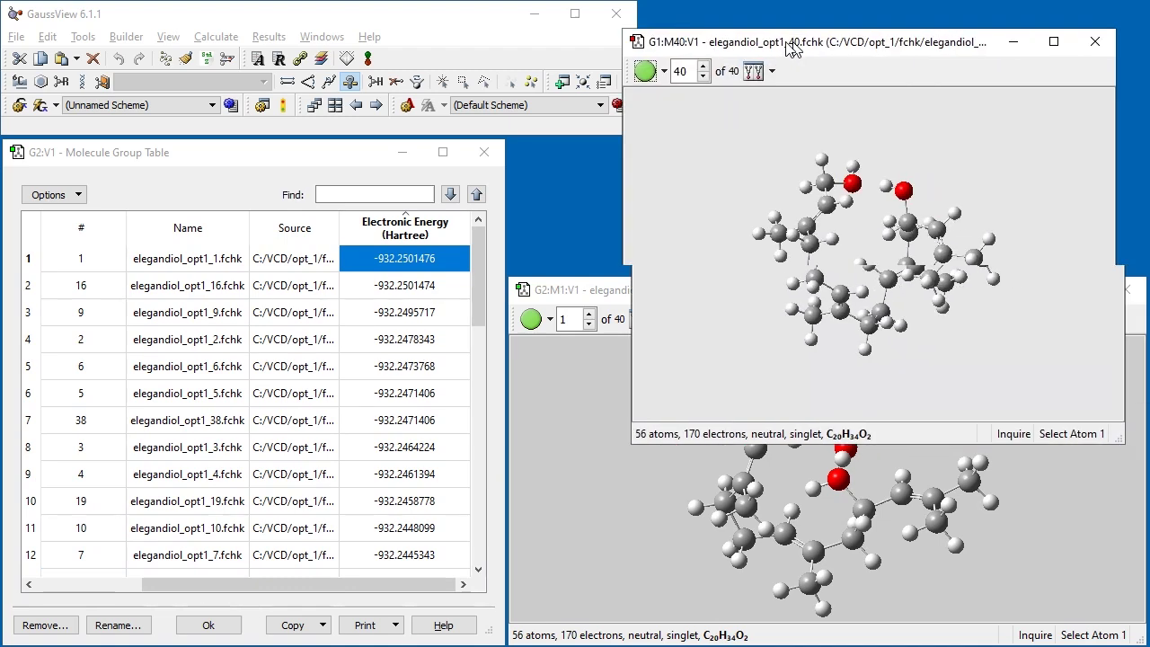
Show conformer 16 in the upper viewer and rotate both conformers to compare them
{"action": "left_click_drag", "start_coordinate": [672, 479], "coordinate": [673, 272]}
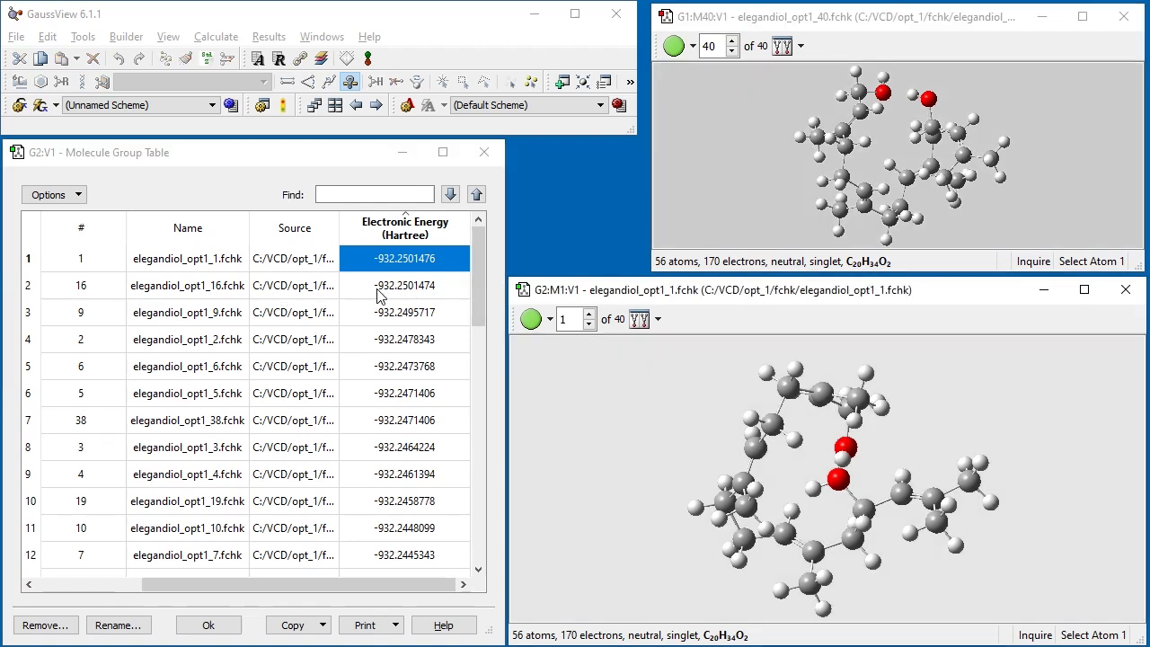
{"action": "left_click_drag", "start_coordinate": [720, 50], "coordinate": [701, 51]}
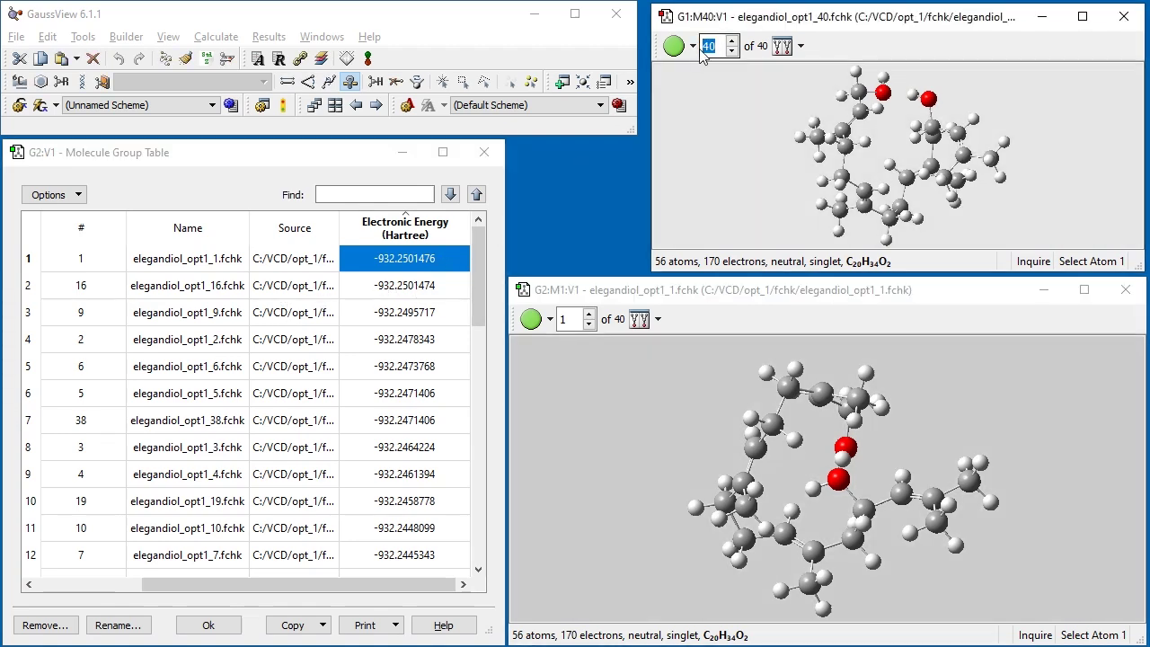
{"action": "type", "text": "16"}
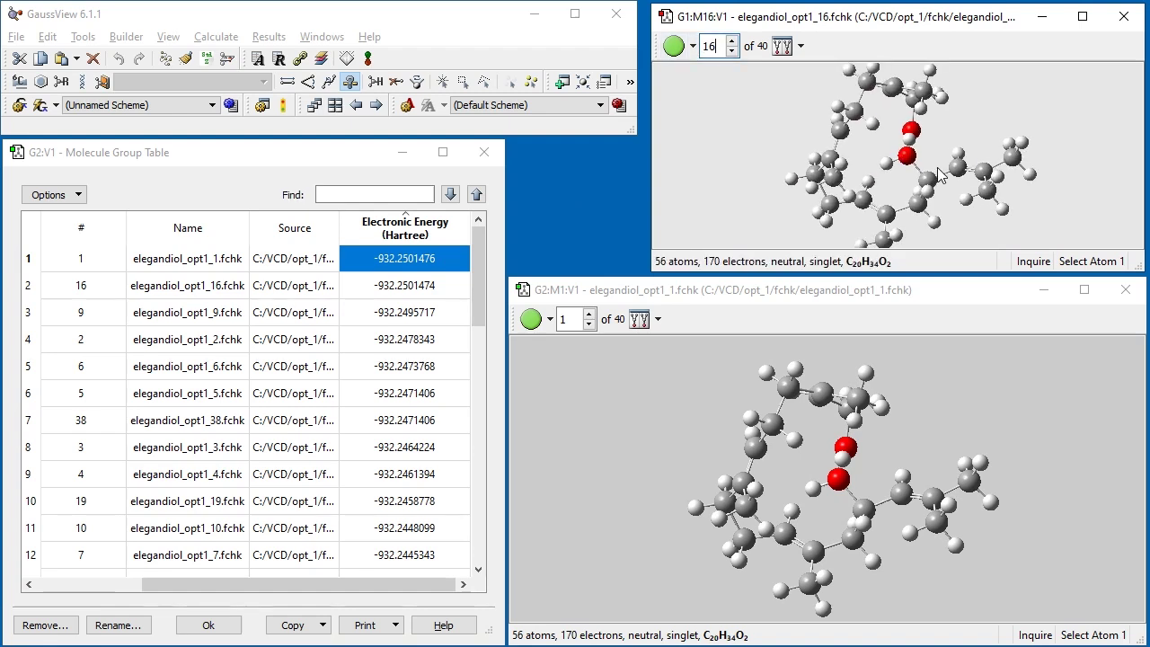
{"action": "left_click_drag", "start_coordinate": [934, 170], "coordinate": [898, 167]}
{"action": "left_click_drag", "start_coordinate": [845, 472], "coordinate": [731, 418]}
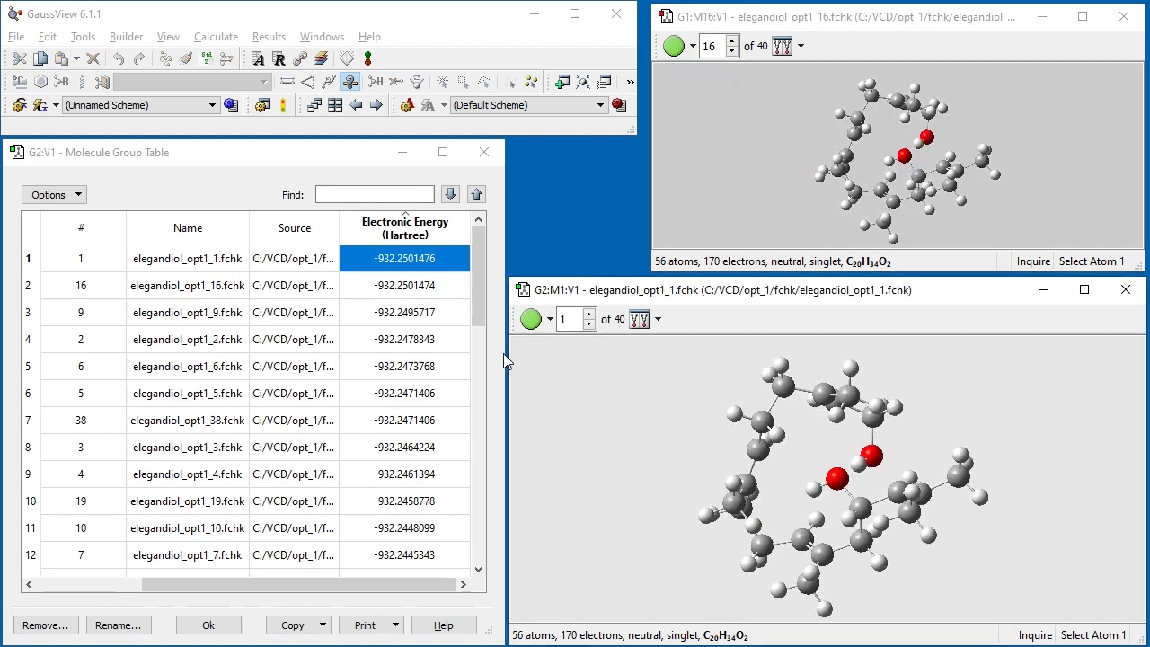
Remove conformer 16 from the molecule group
{"action": "left_click", "coordinate": [389, 289]}
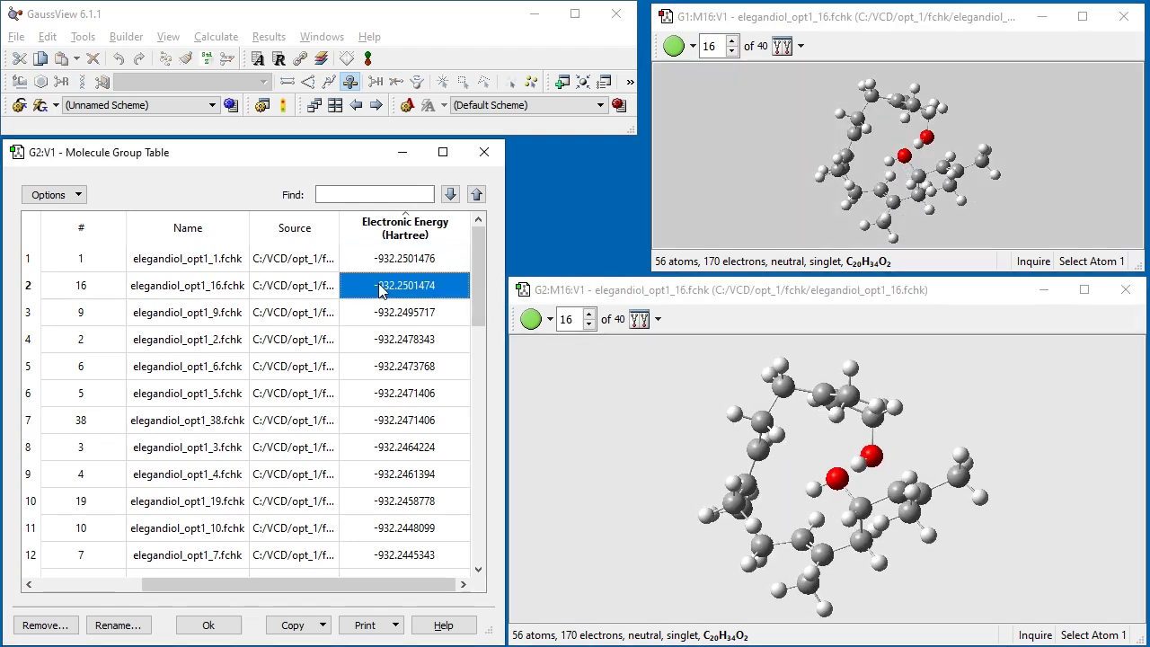
{"action": "left_click", "coordinate": [46, 626]}
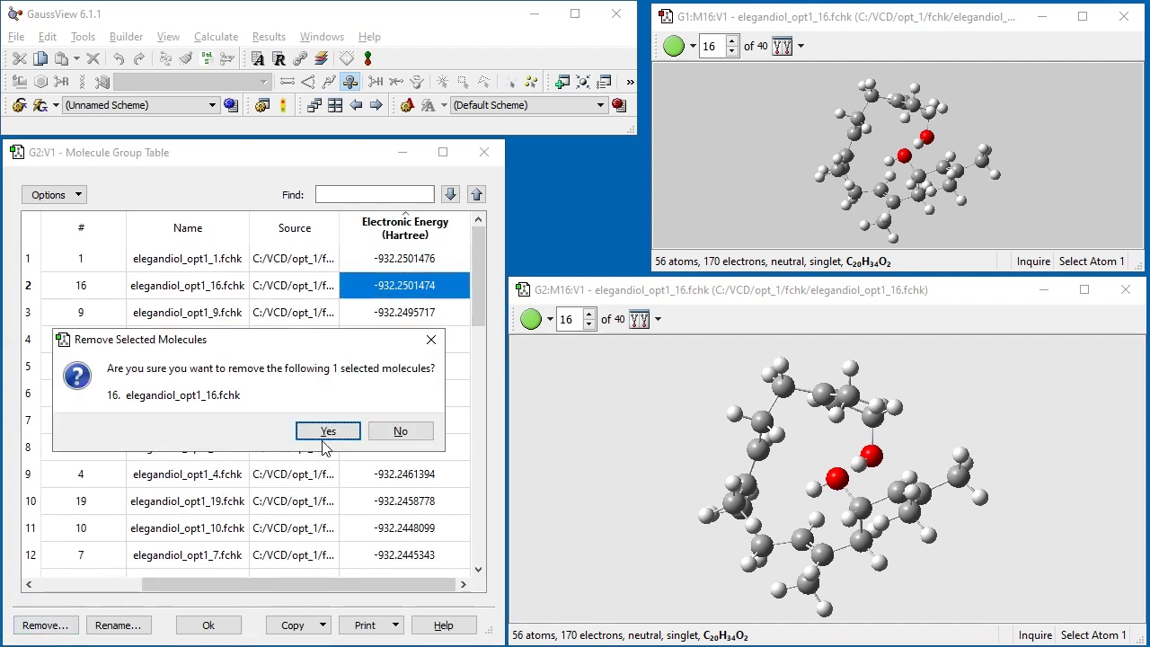
{"action": "left_click", "coordinate": [326, 432]}
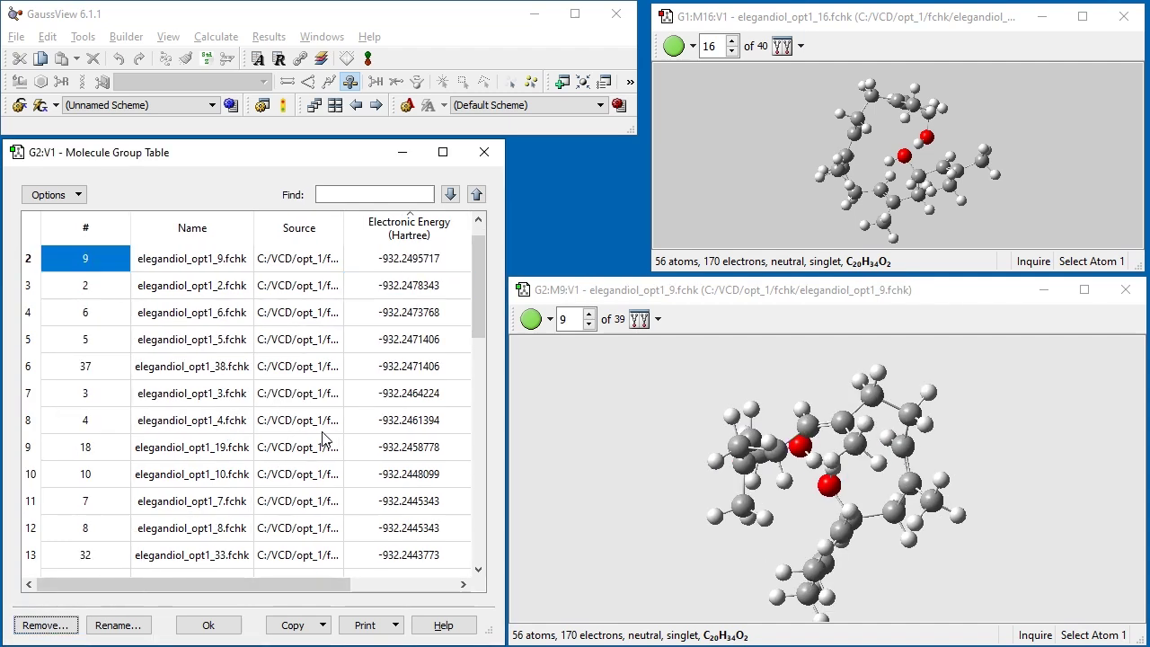
Display conformer 5 (-932.2471406 Hartree) and rotate both viewers to compare structures
{"action": "left_click", "coordinate": [378, 347]}
{"action": "left_click", "coordinate": [693, 47]}
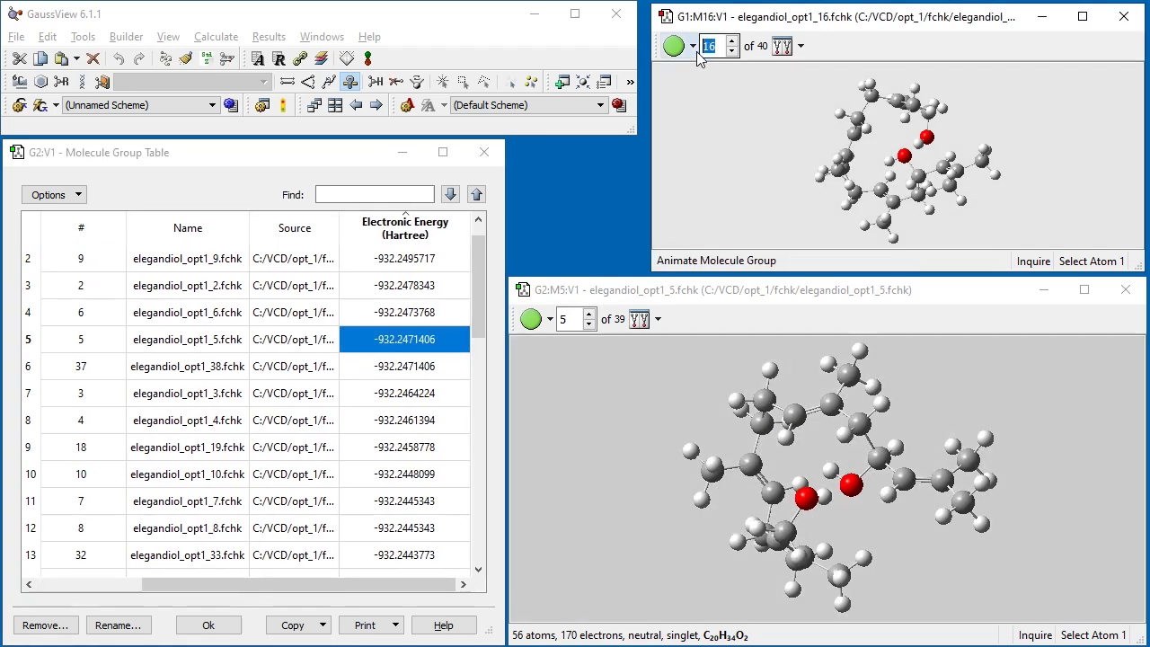
{"action": "left_click_drag", "start_coordinate": [743, 89], "coordinate": [889, 162]}
{"action": "left_click_drag", "start_coordinate": [927, 341], "coordinate": [717, 385]}
Remove conformer elegandiol_opt1_38 from the group
{"action": "left_click", "coordinate": [314, 368]}
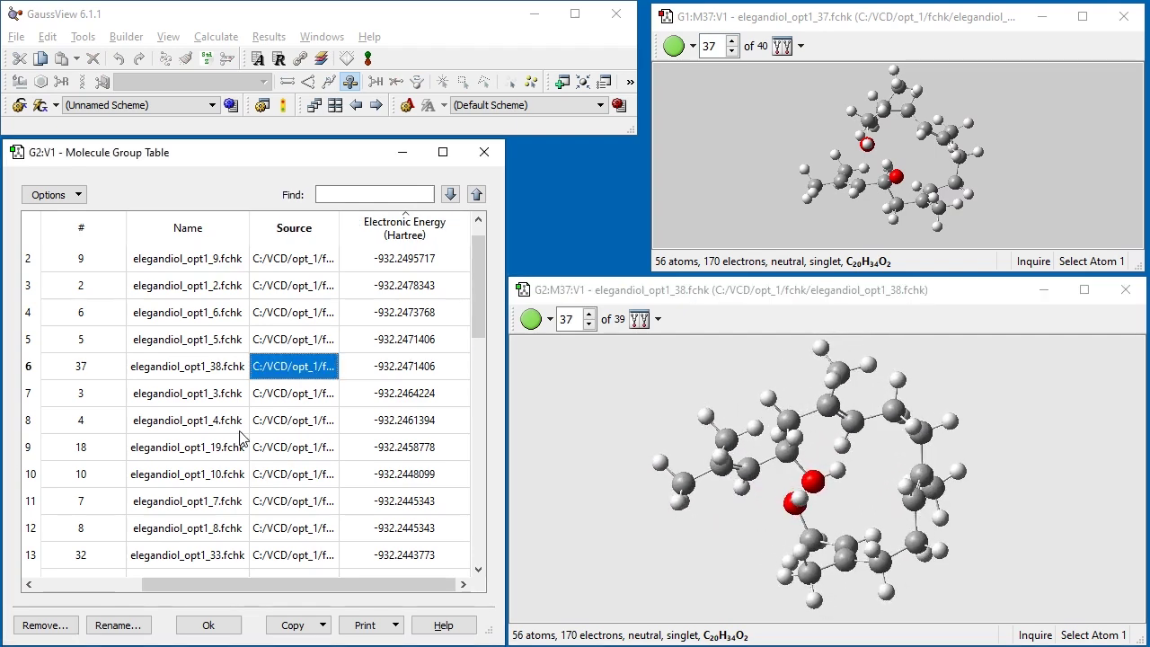
{"action": "left_click", "coordinate": [40, 623]}
{"action": "left_click", "coordinate": [331, 429]}
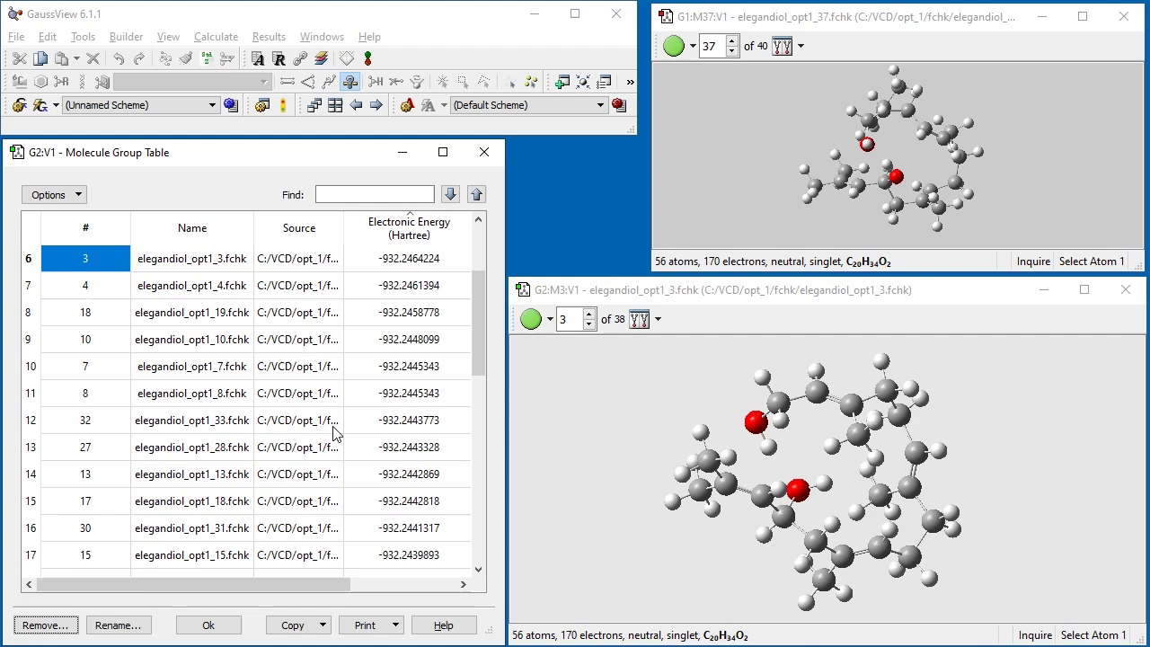
Display conformer elegandiol_opt1_27 and rotate it to a new orientation
{"action": "left_click_drag", "start_coordinate": [477, 335], "coordinate": [474, 384]}
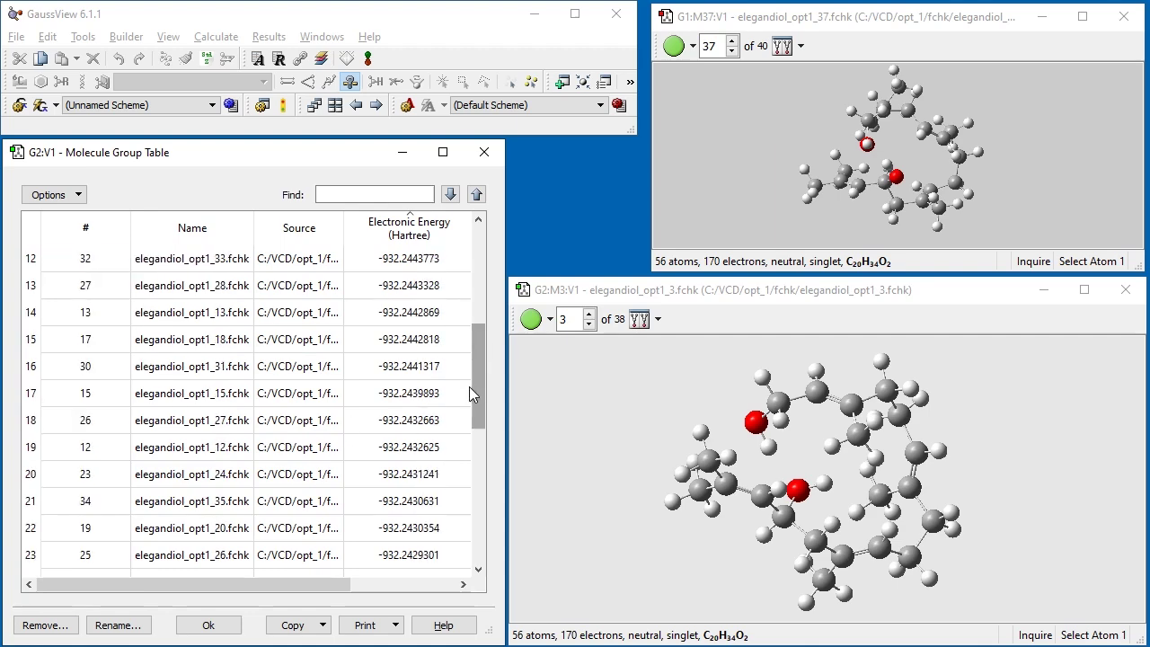
{"action": "left_click", "coordinate": [422, 420]}
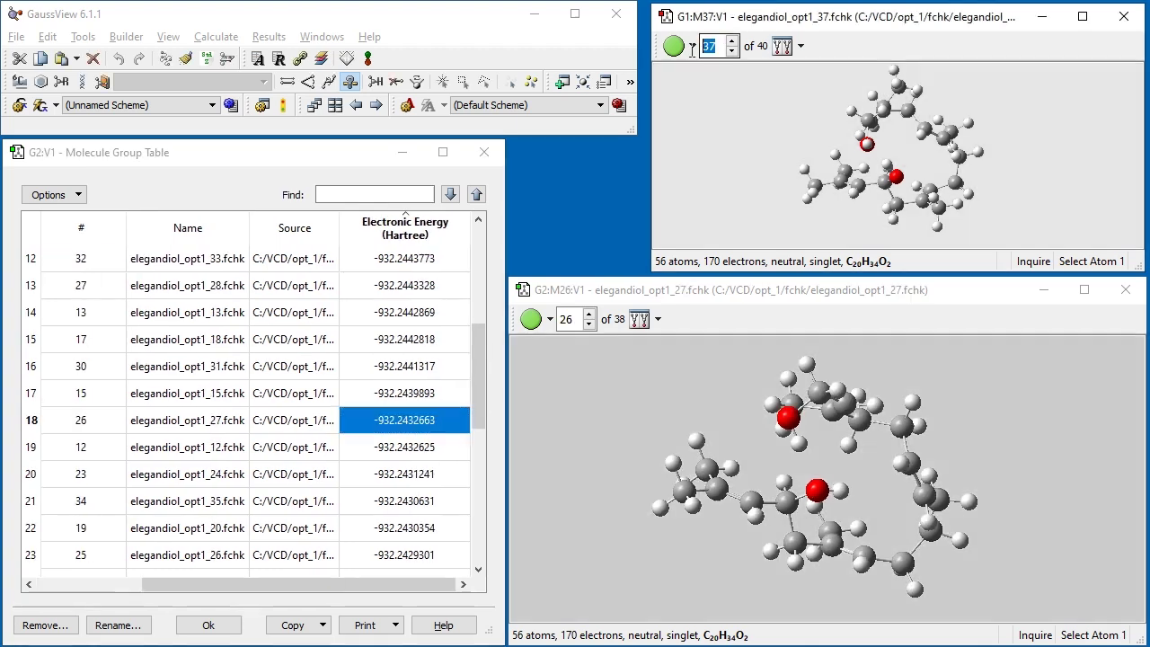
{"action": "left_click", "coordinate": [778, 46]}
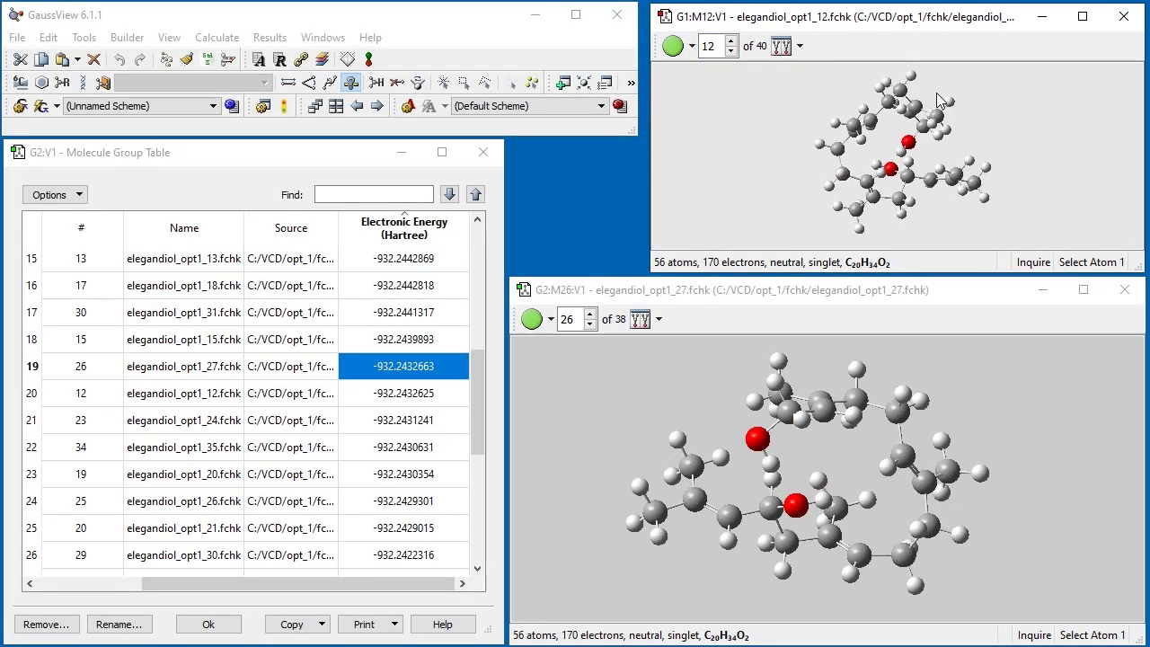
{"action": "left_click_drag", "start_coordinate": [772, 450], "coordinate": [895, 447]}
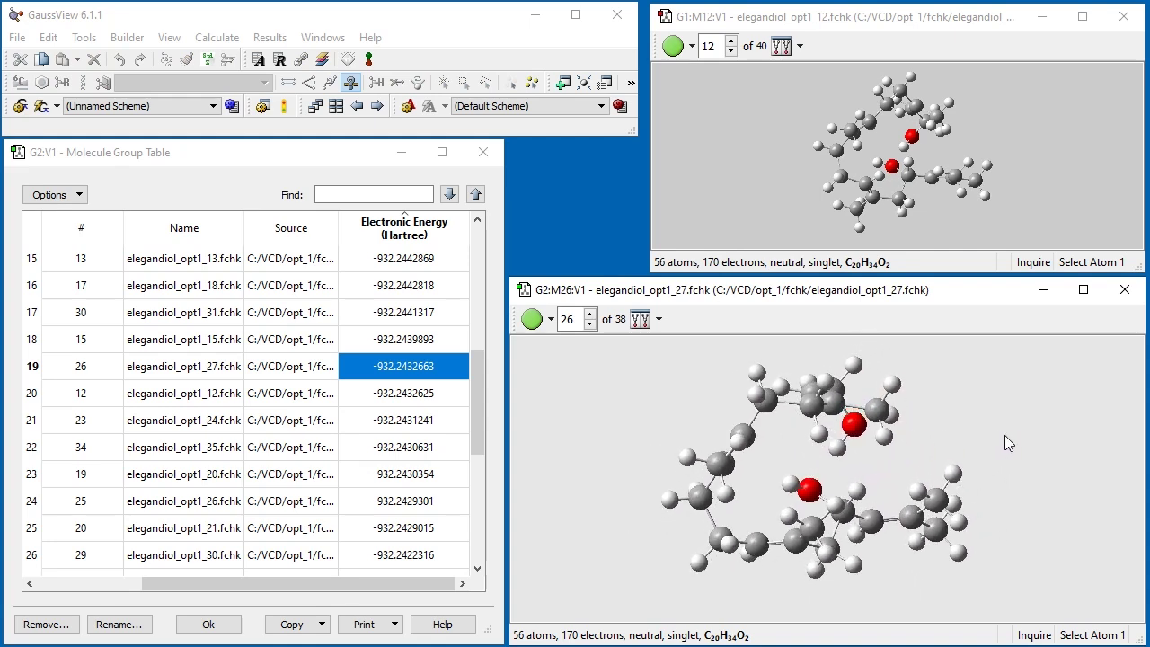
{"action": "left_click_drag", "start_coordinate": [477, 388], "coordinate": [468, 294]}
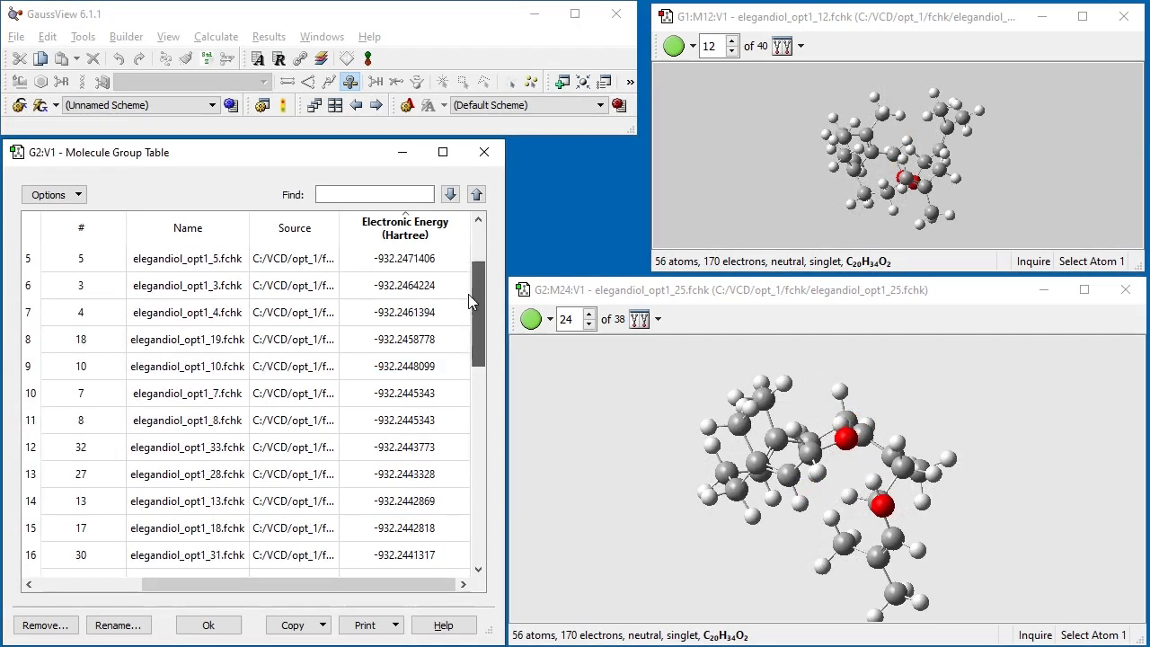
Remove conformer elegandiol_opt1_8 from the group
{"action": "left_click", "coordinate": [417, 429]}
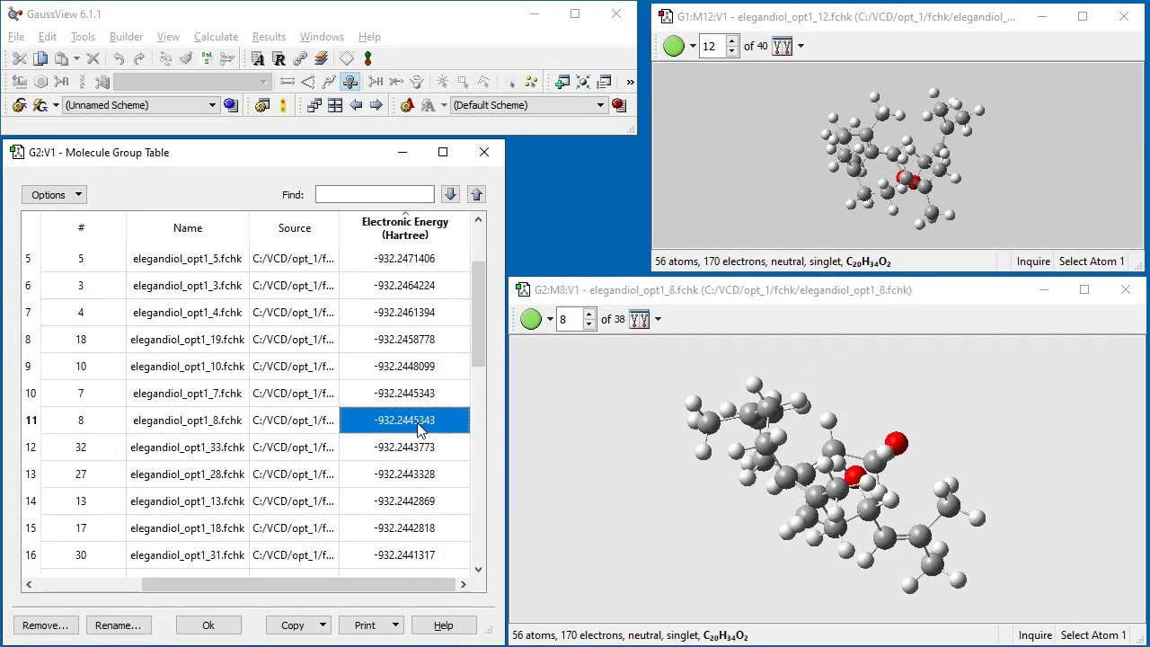
{"action": "left_click", "coordinate": [69, 625]}
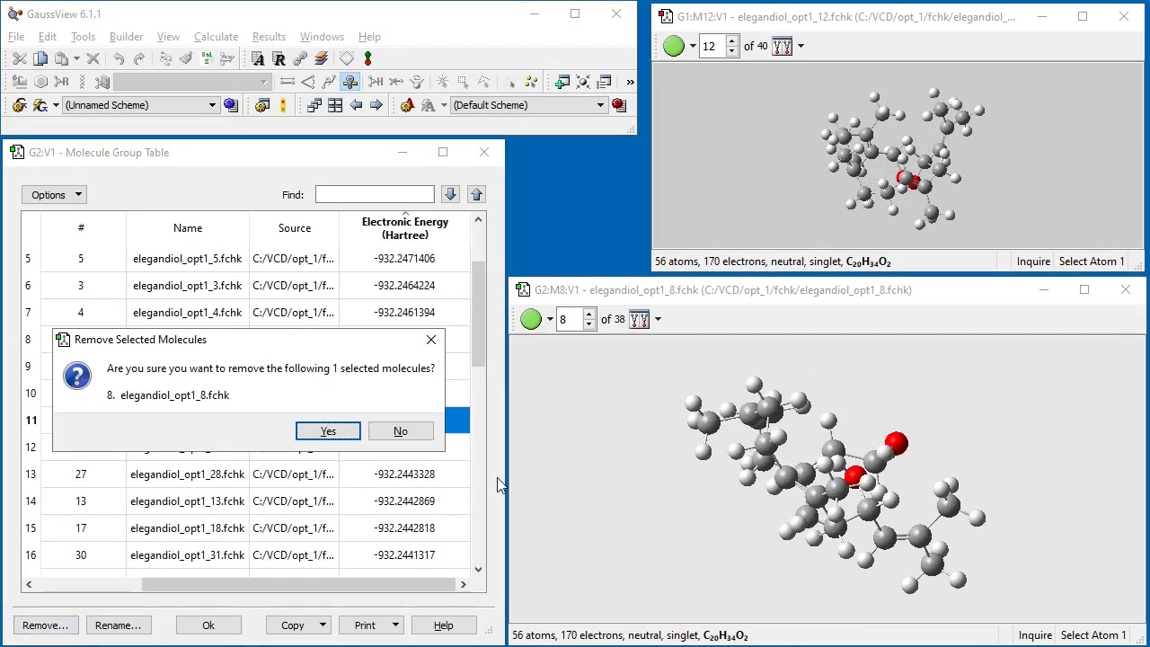
{"action": "left_click", "coordinate": [328, 431]}
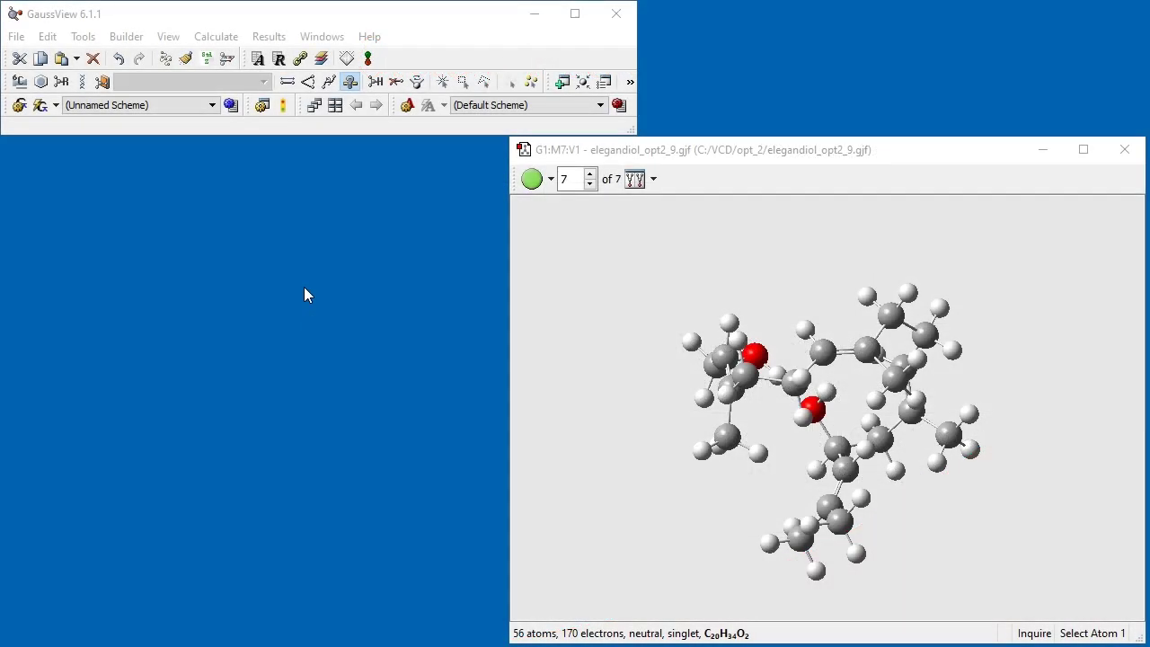
Set up a Frequency job with Compute VCD in chloroform, assigned to the whole molecule group
{"action": "left_click", "coordinate": [216, 36]}
{"action": "left_click", "coordinate": [225, 60]}
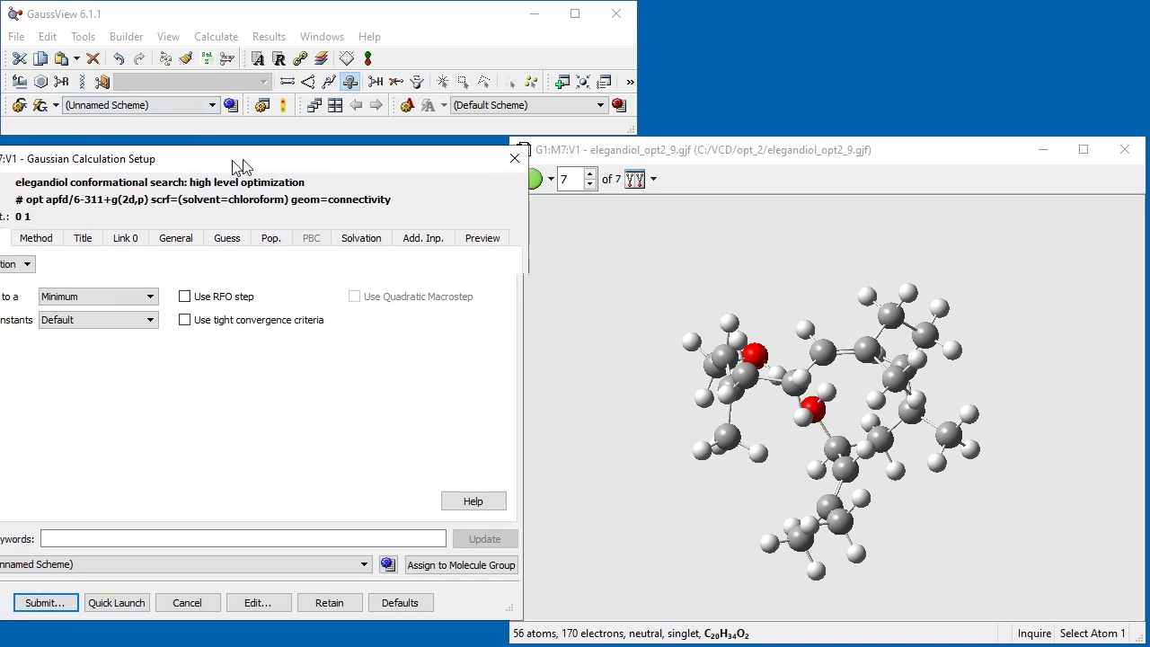
{"action": "left_click_drag", "start_coordinate": [239, 167], "coordinate": [300, 167]}
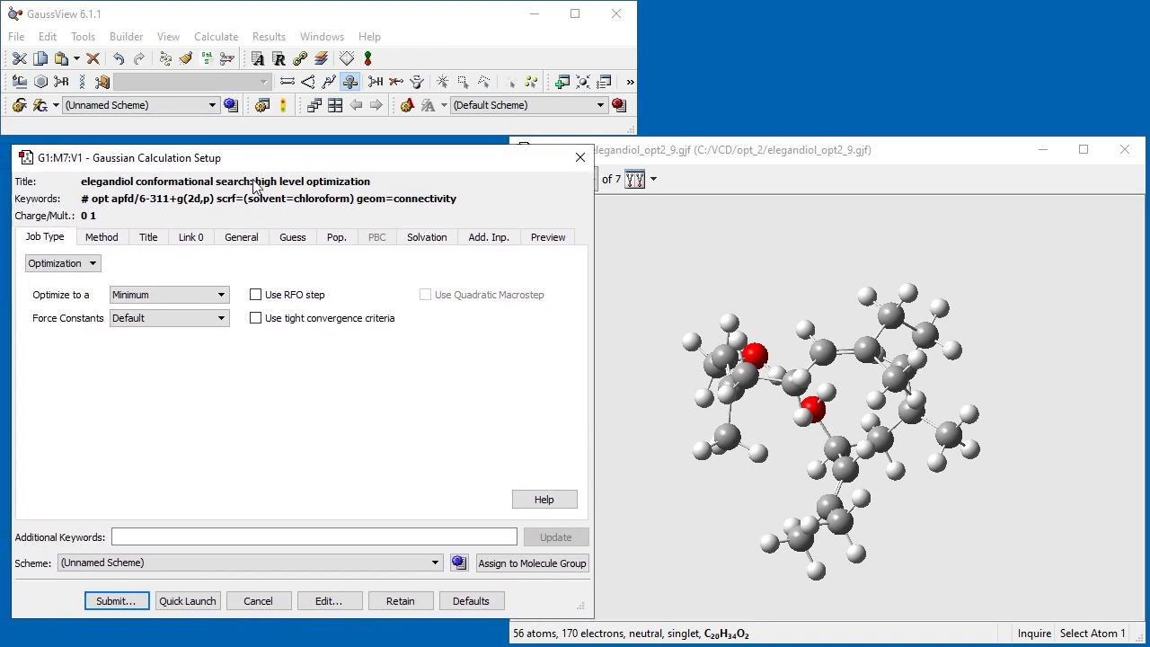
{"action": "left_click", "coordinate": [61, 263]}
{"action": "left_click", "coordinate": [61, 303]}
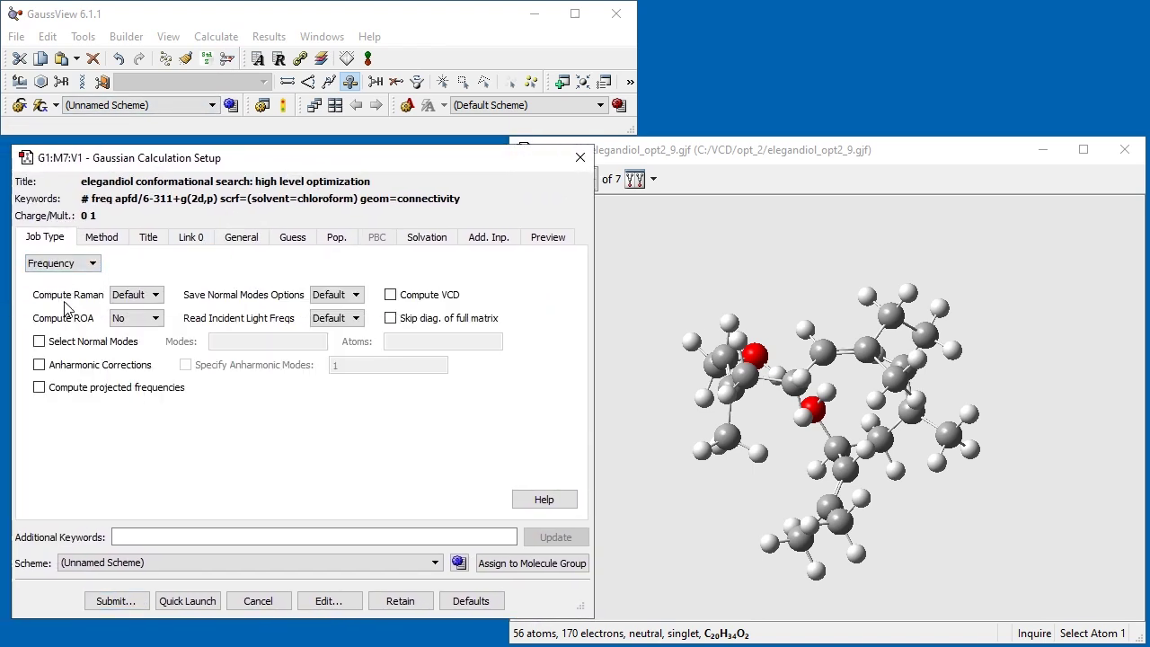
{"action": "left_click", "coordinate": [402, 301]}
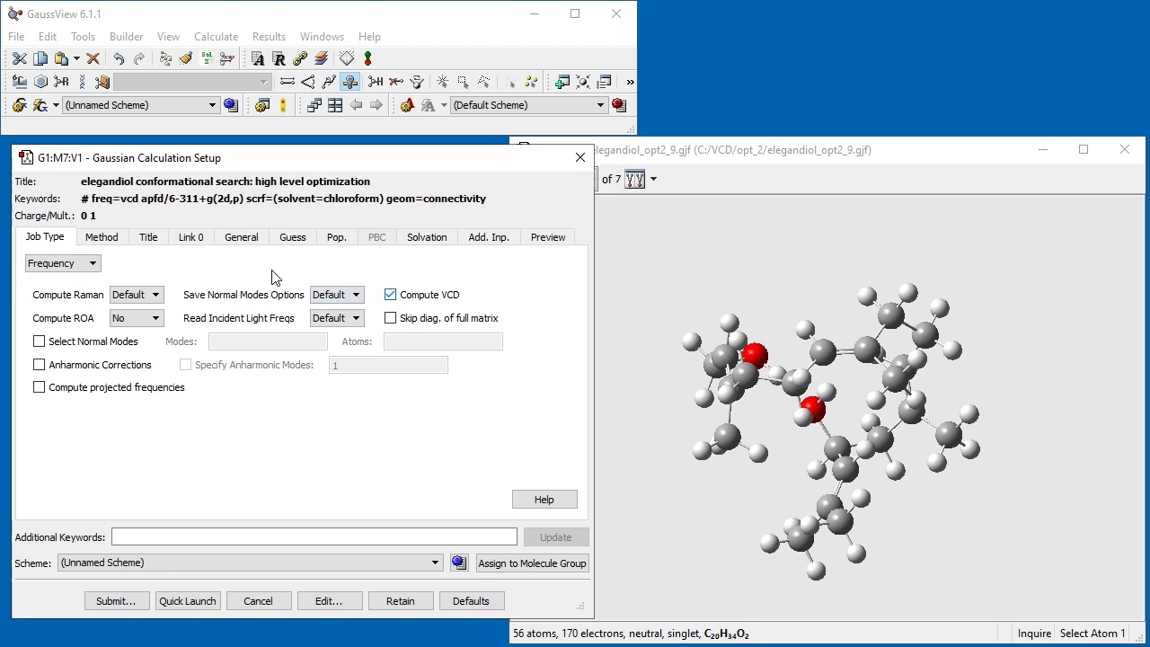
{"action": "left_click", "coordinate": [111, 239]}
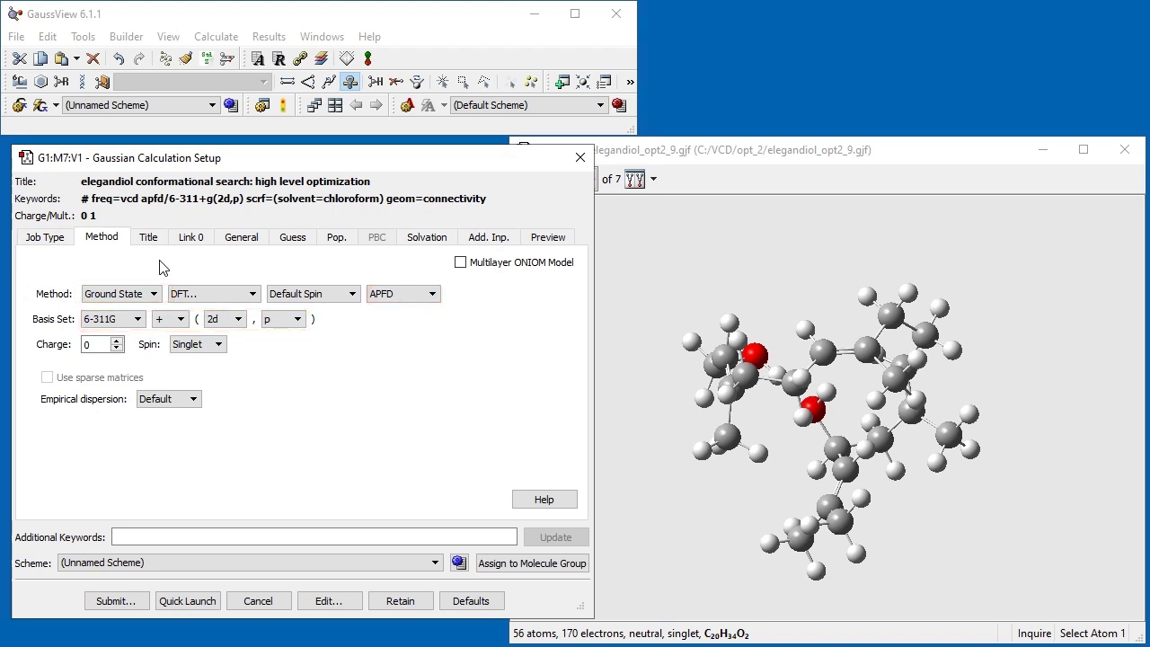
{"action": "left_click", "coordinate": [422, 239]}
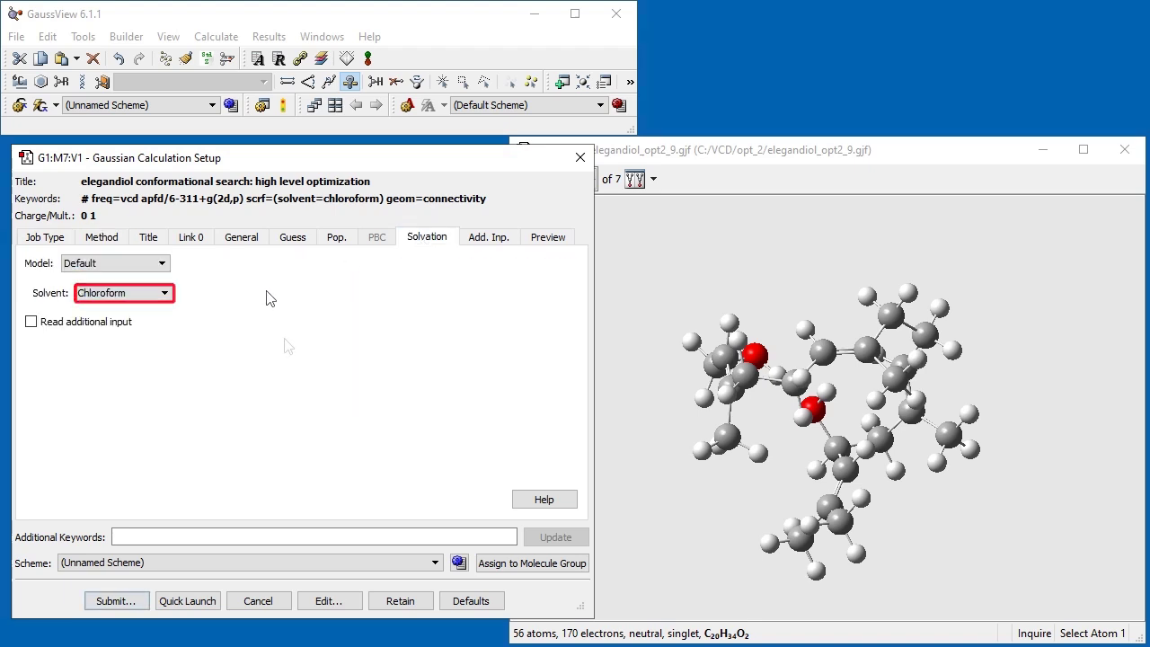
{"action": "left_click", "coordinate": [519, 564]}
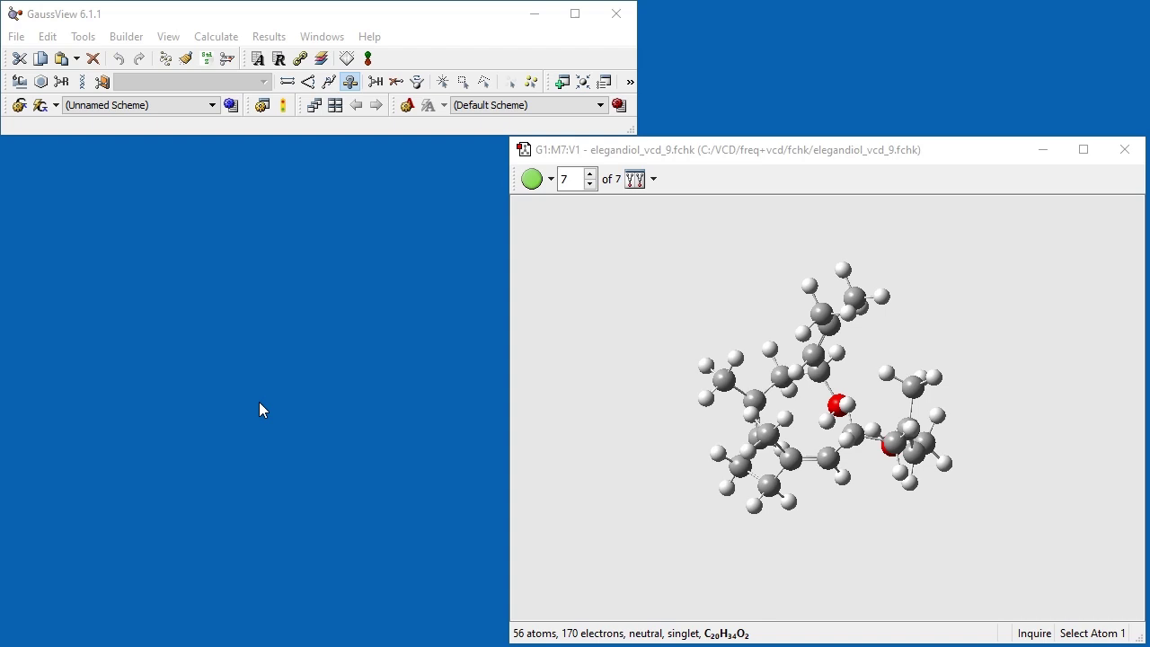
Scale the vibrational mode frequencies by a specified factor of 0.98 and display the spectra
{"action": "left_click", "coordinate": [268, 36]}
{"action": "left_click", "coordinate": [298, 184]}
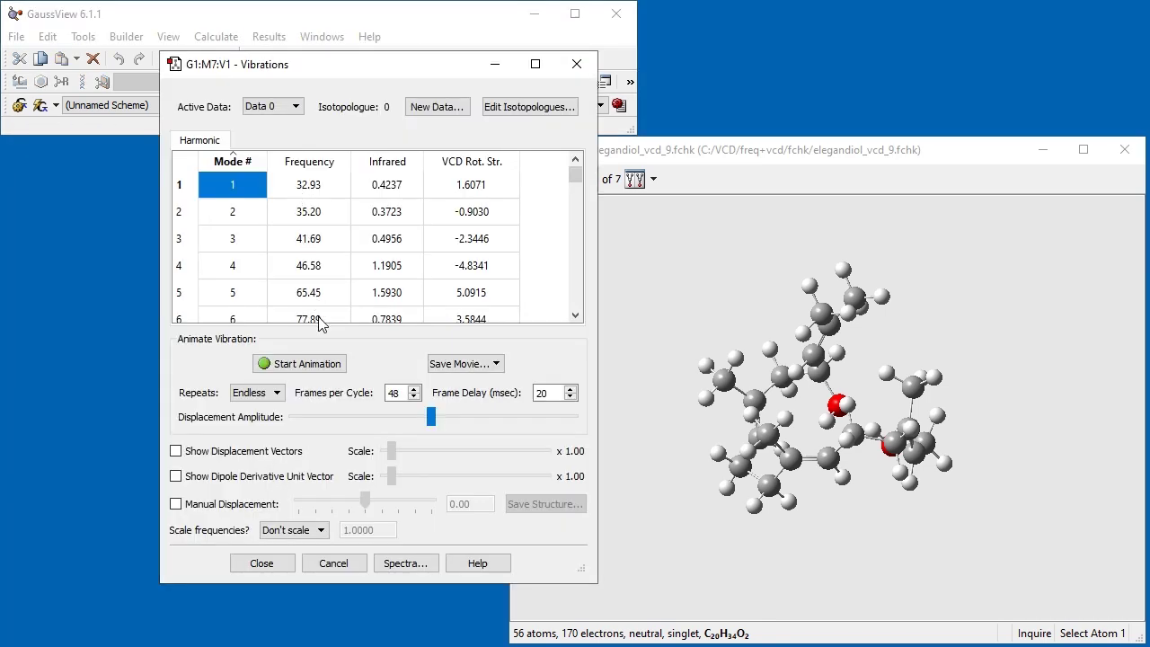
{"action": "left_click", "coordinate": [310, 532]}
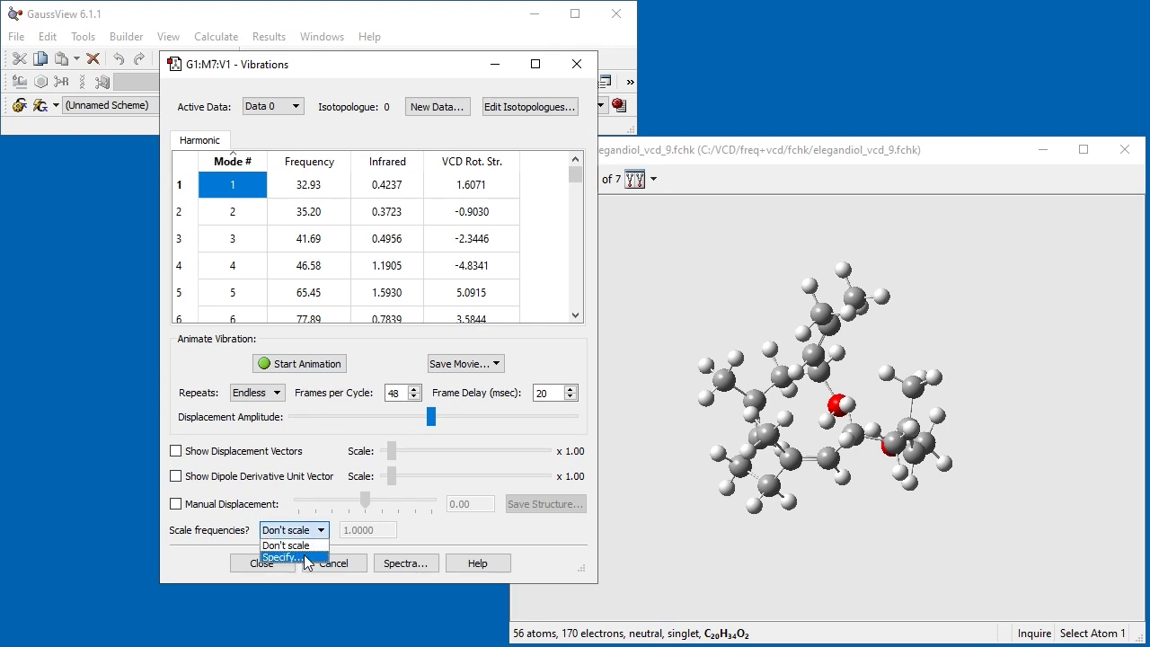
{"action": "left_click", "coordinate": [296, 556]}
{"action": "left_click_drag", "start_coordinate": [345, 530], "coordinate": [403, 537]}
{"action": "type", "text": "0.98"}
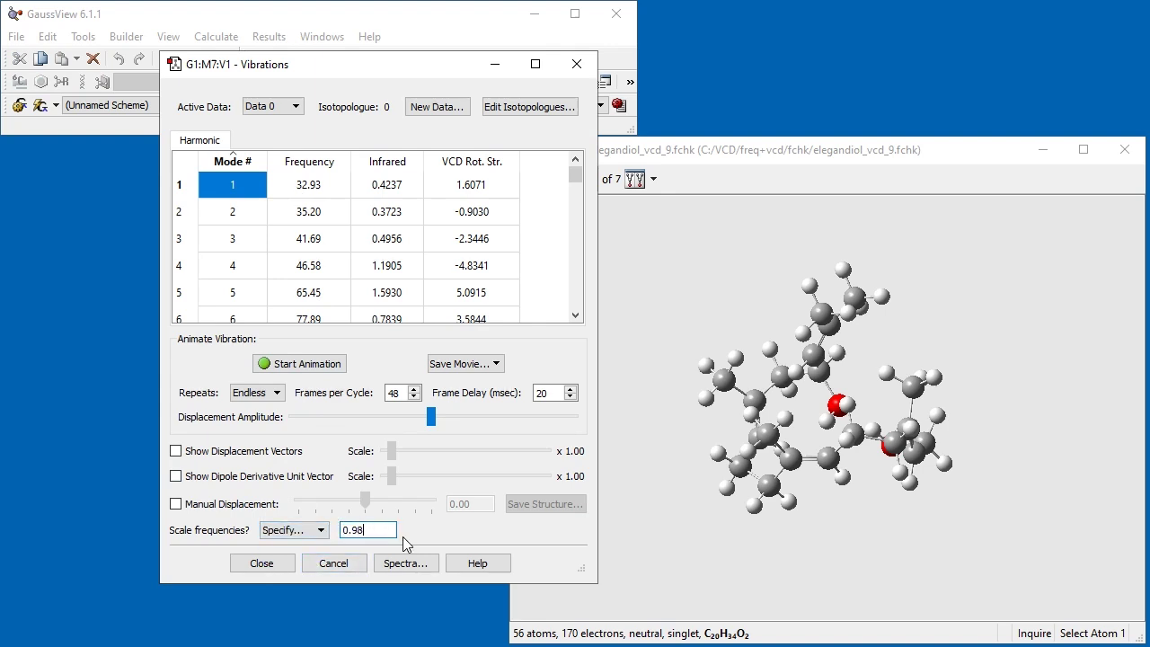
{"action": "key", "text": "Return"}
{"action": "left_click", "coordinate": [404, 558]}
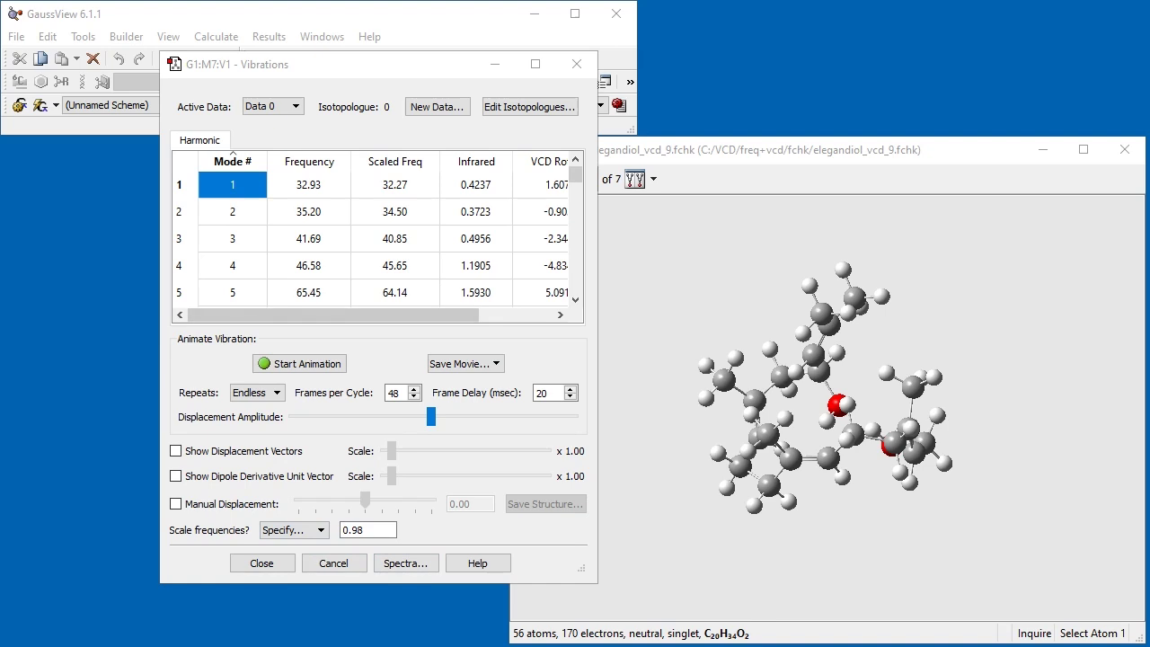
{"action": "left_click_drag", "start_coordinate": [320, 51], "coordinate": [446, 74]}
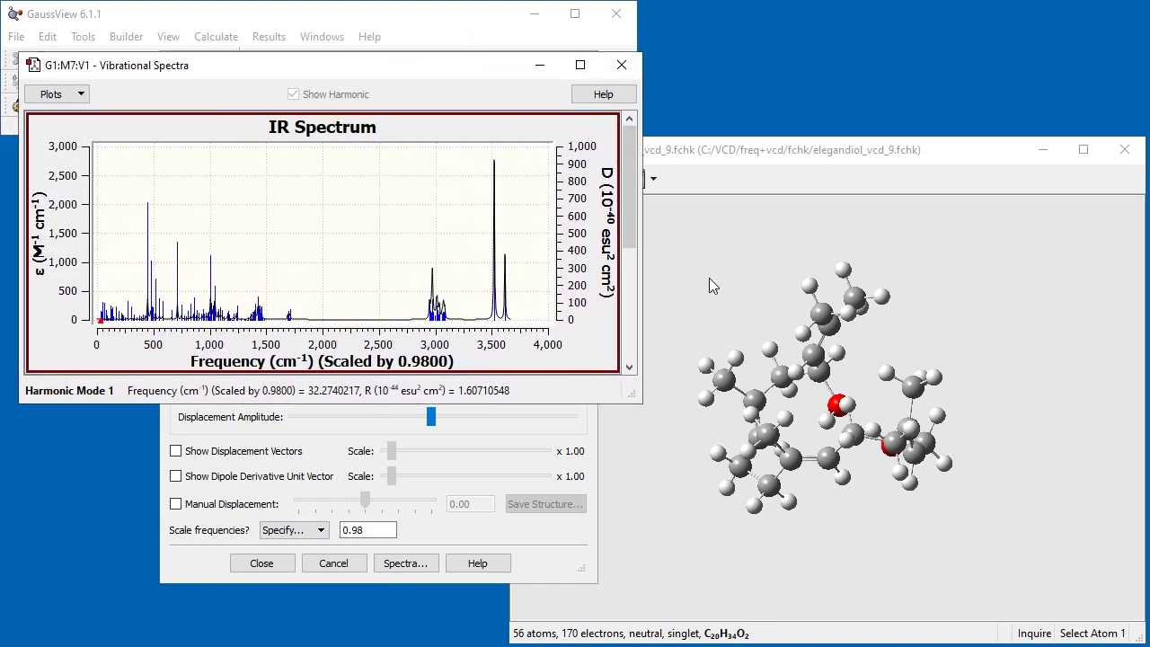
Show the mixture spectra of all conformers with the IR plot hidden, leaving only VCD
{"action": "left_click", "coordinate": [64, 95]}
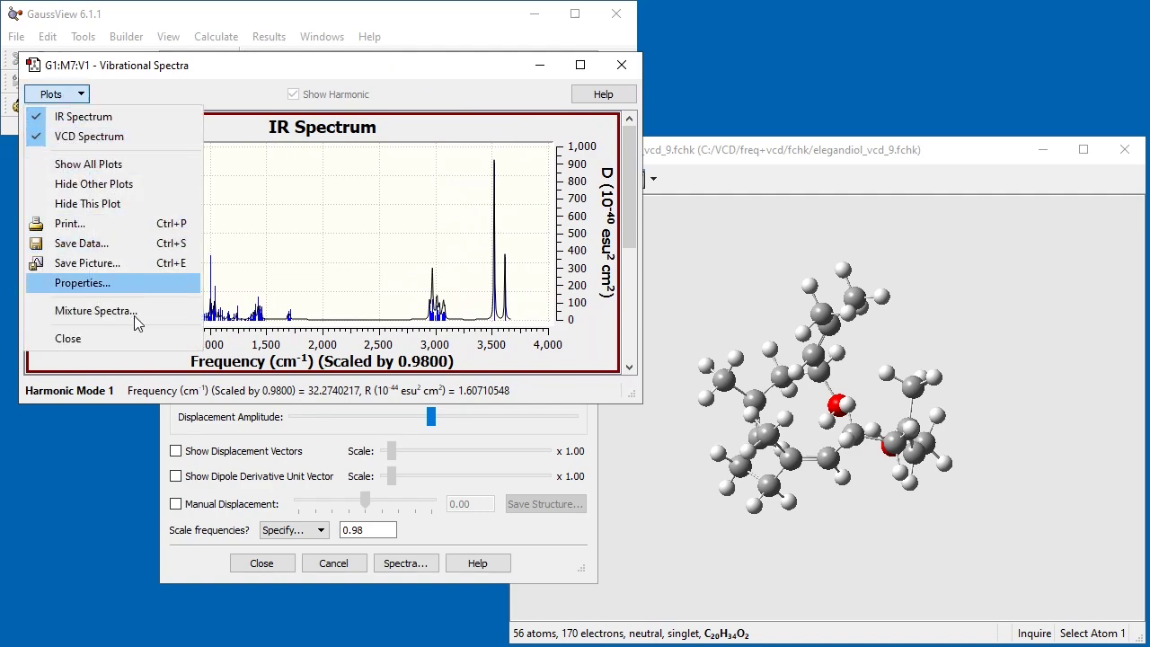
{"action": "left_click", "coordinate": [95, 311]}
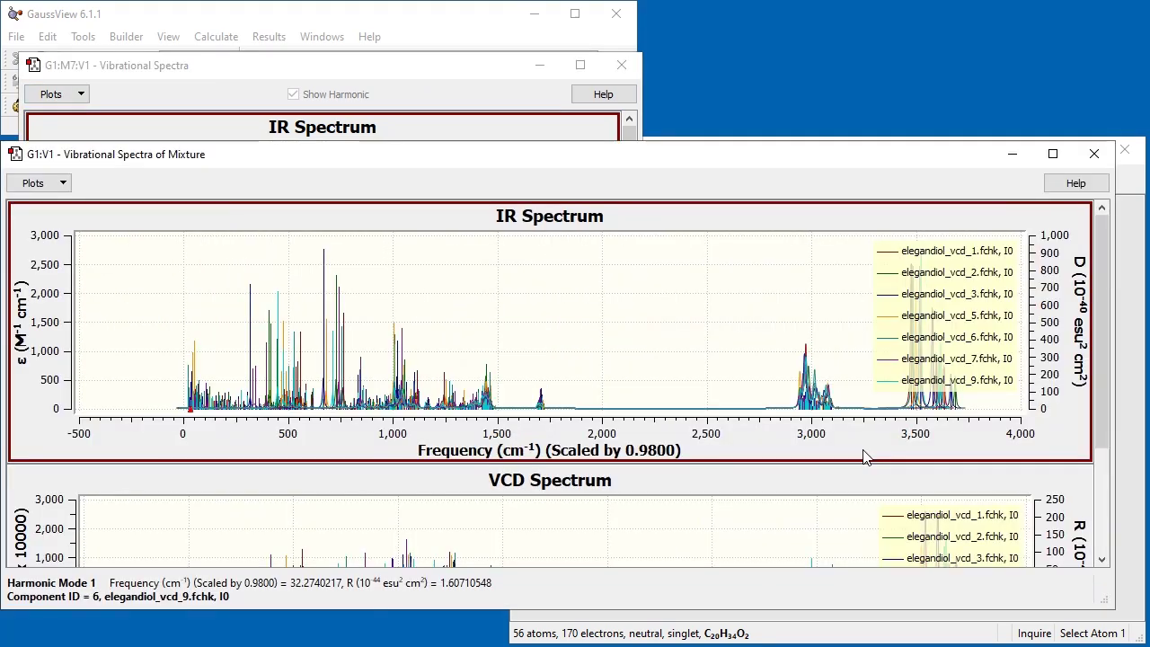
{"action": "right_click", "coordinate": [864, 456]}
{"action": "left_click", "coordinate": [880, 428]}
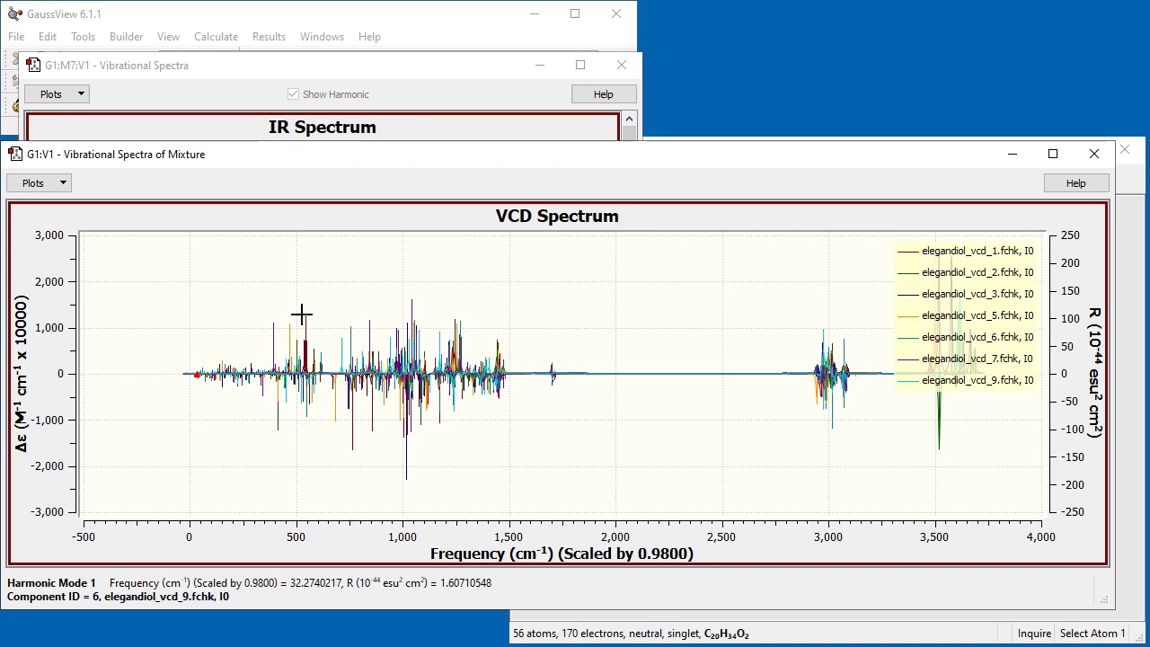
{"action": "left_click", "coordinate": [36, 183]}
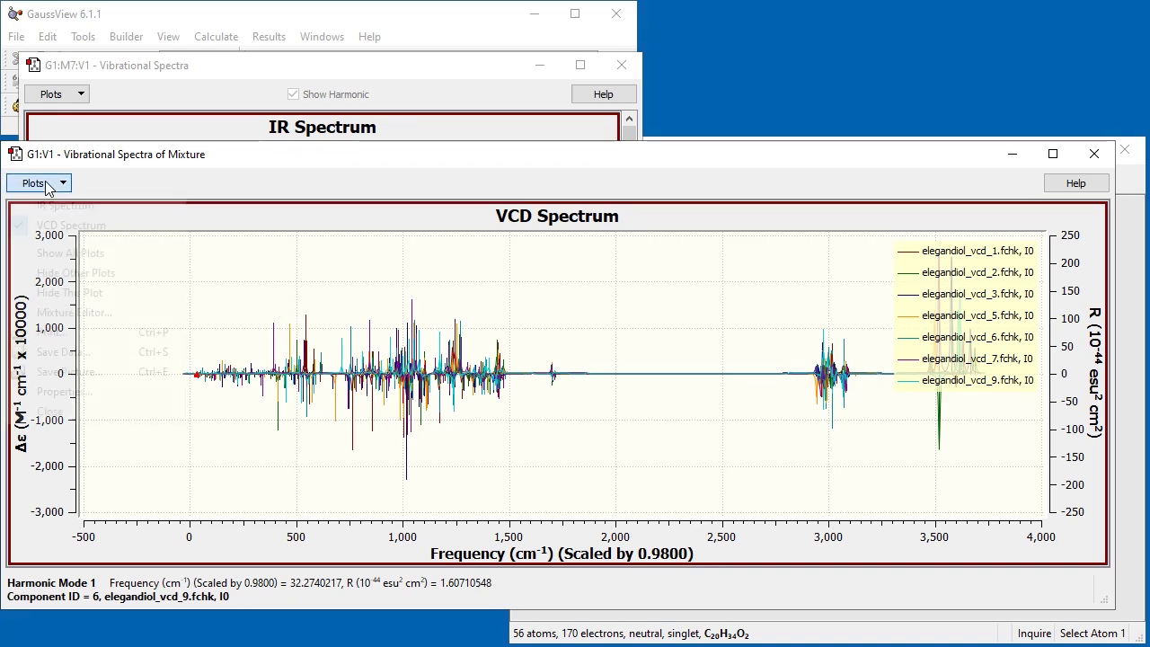
Invert the frequency axis, fix it to 1500–950 cm⁻¹, and set peak half-width 8
{"action": "left_click", "coordinate": [71, 392]}
{"action": "left_click", "coordinate": [547, 256]}
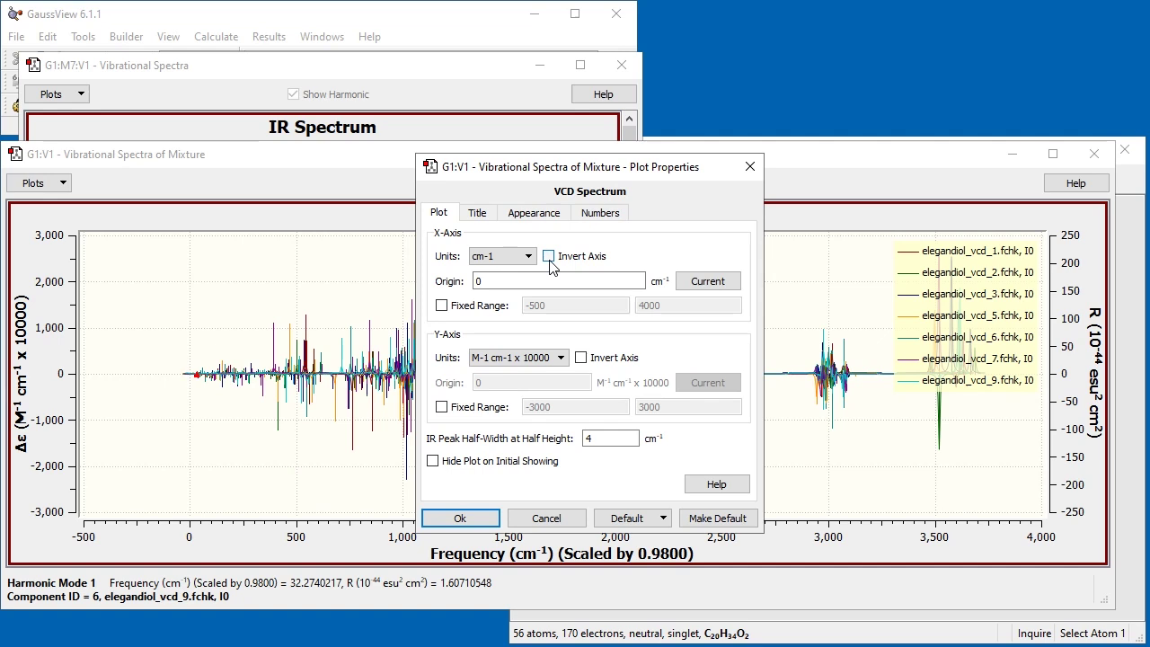
{"action": "left_click", "coordinate": [441, 305]}
{"action": "double_click", "coordinate": [592, 303]}
{"action": "type", "text": "1500"}
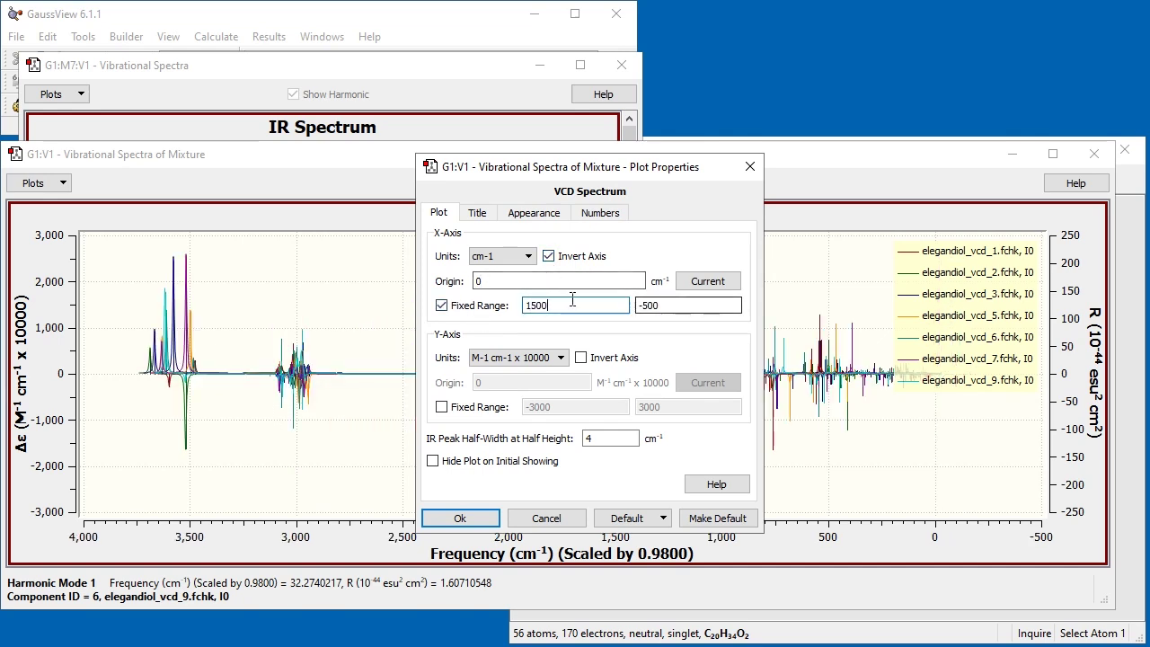
{"action": "key", "text": "Tab"}
{"action": "type", "text": "950"}
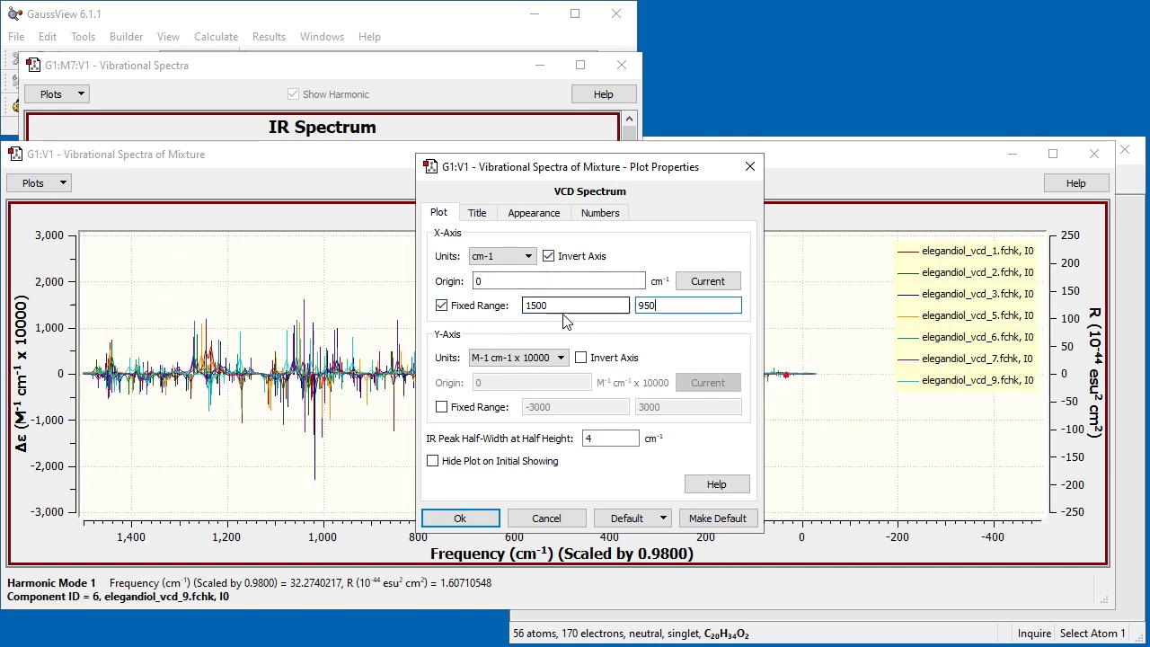
{"action": "double_click", "coordinate": [607, 437]}
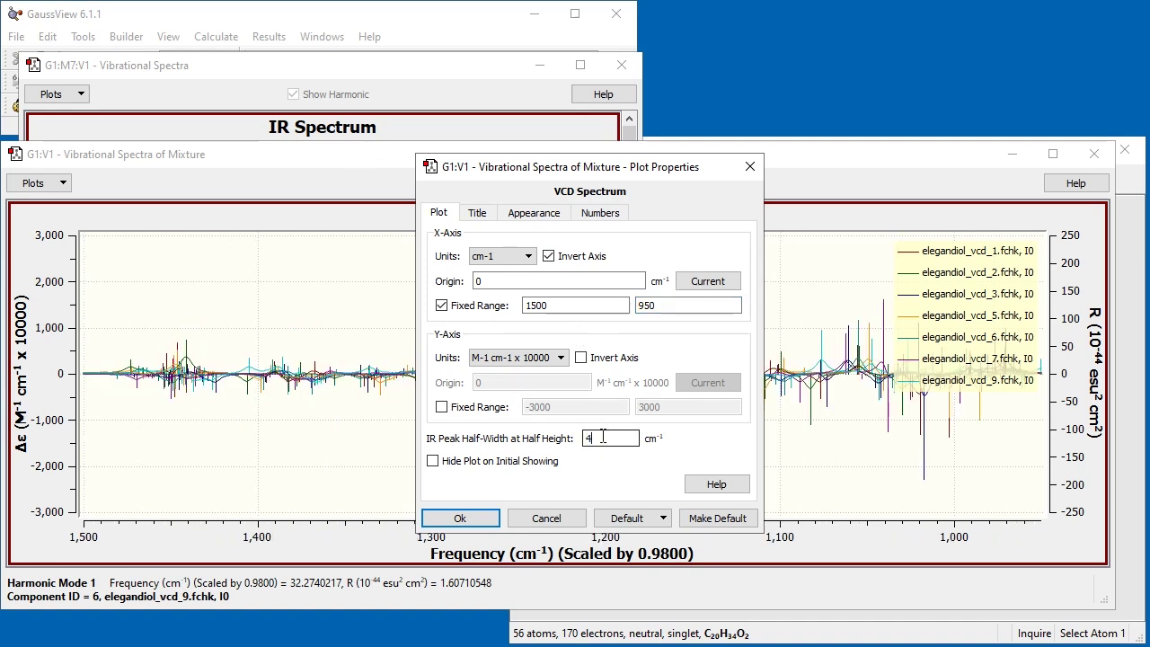
{"action": "type", "text": "8"}
{"action": "left_click", "coordinate": [462, 517]}
In the enlarged Mixture Editor, weight conformers by Boltzmann population and sort by Boltz. Pop
{"action": "left_click", "coordinate": [36, 184]}
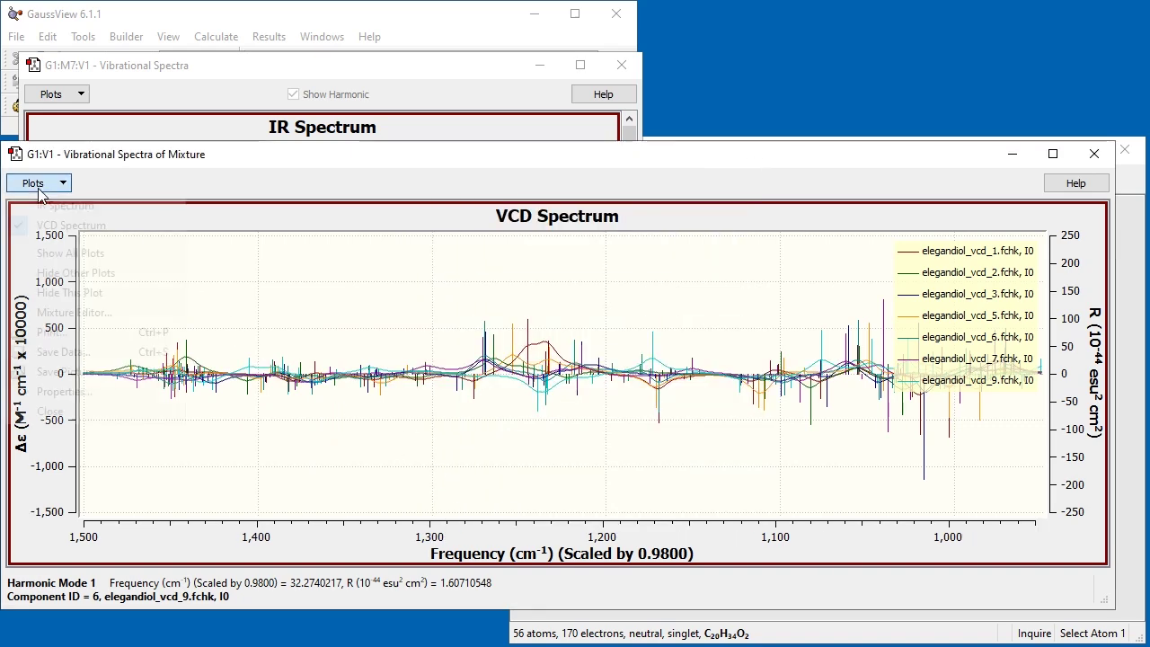
{"action": "left_click", "coordinate": [95, 312]}
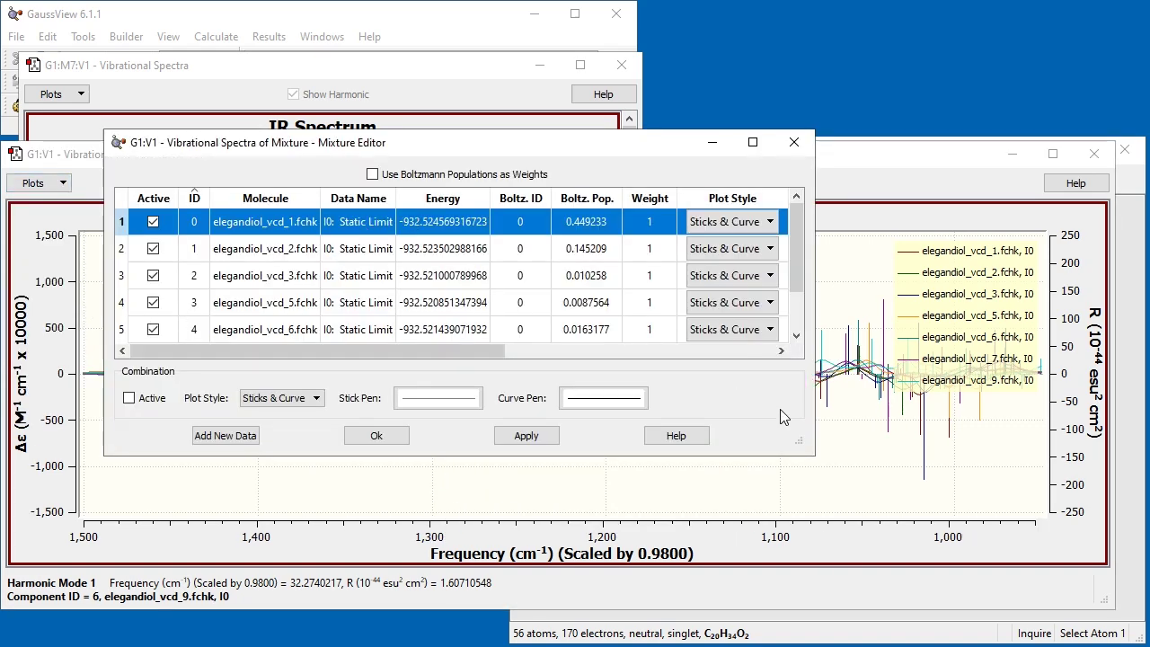
{"action": "left_click_drag", "start_coordinate": [798, 440], "coordinate": [1107, 518]}
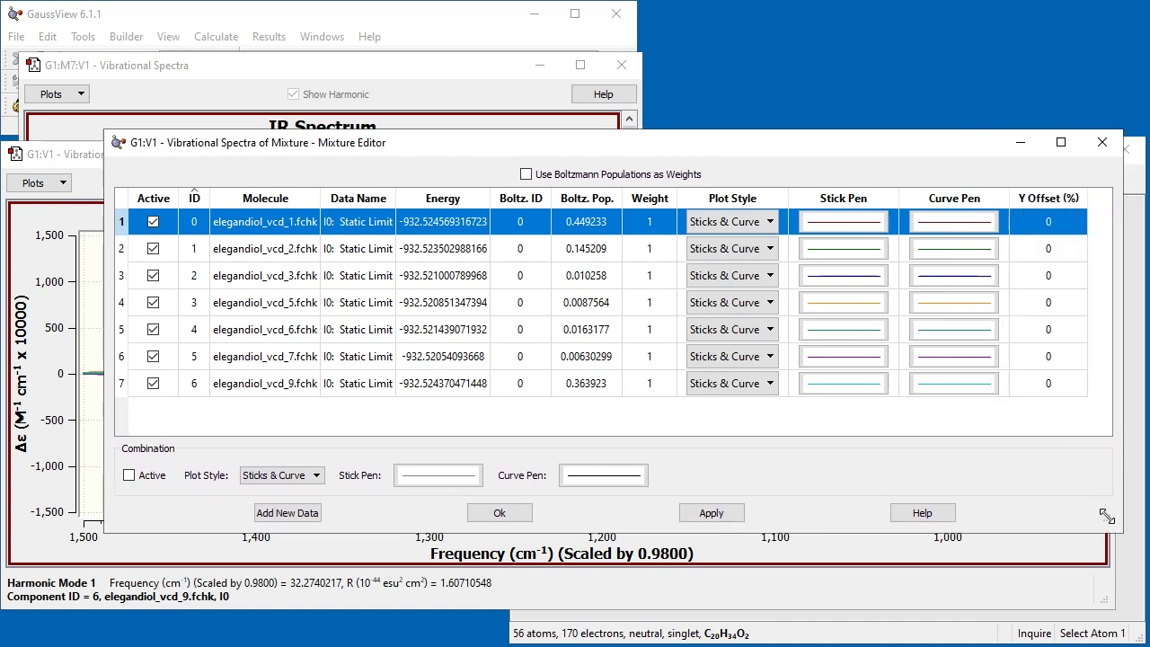
{"action": "left_click", "coordinate": [527, 175]}
{"action": "left_click", "coordinate": [530, 177]}
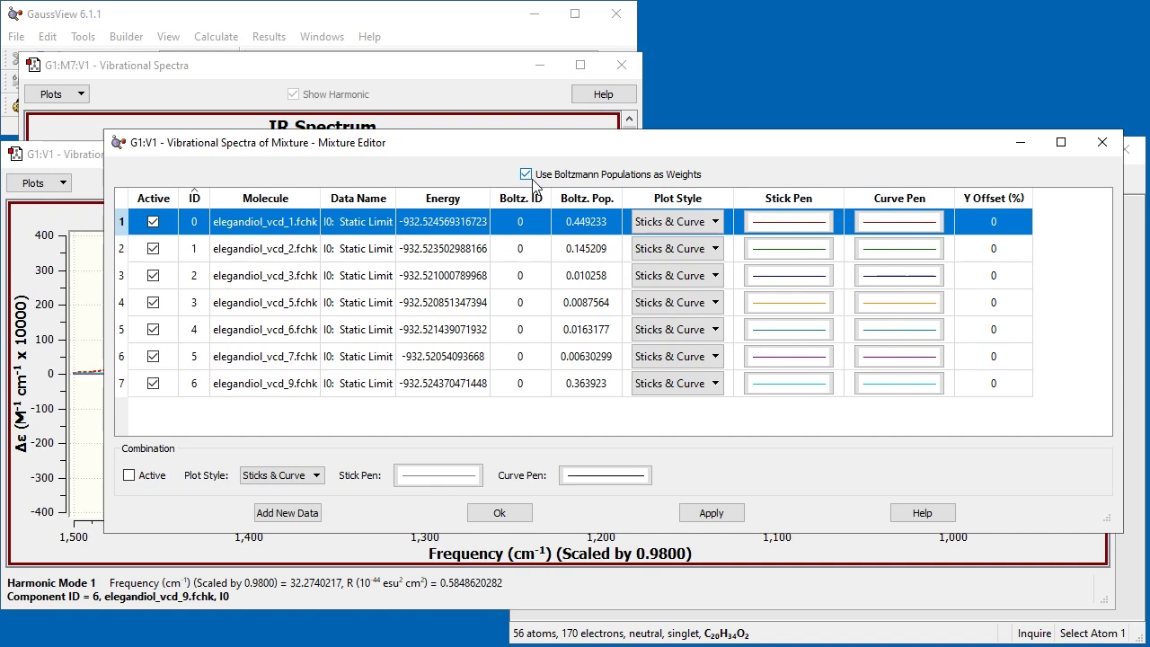
{"action": "left_click", "coordinate": [568, 203]}
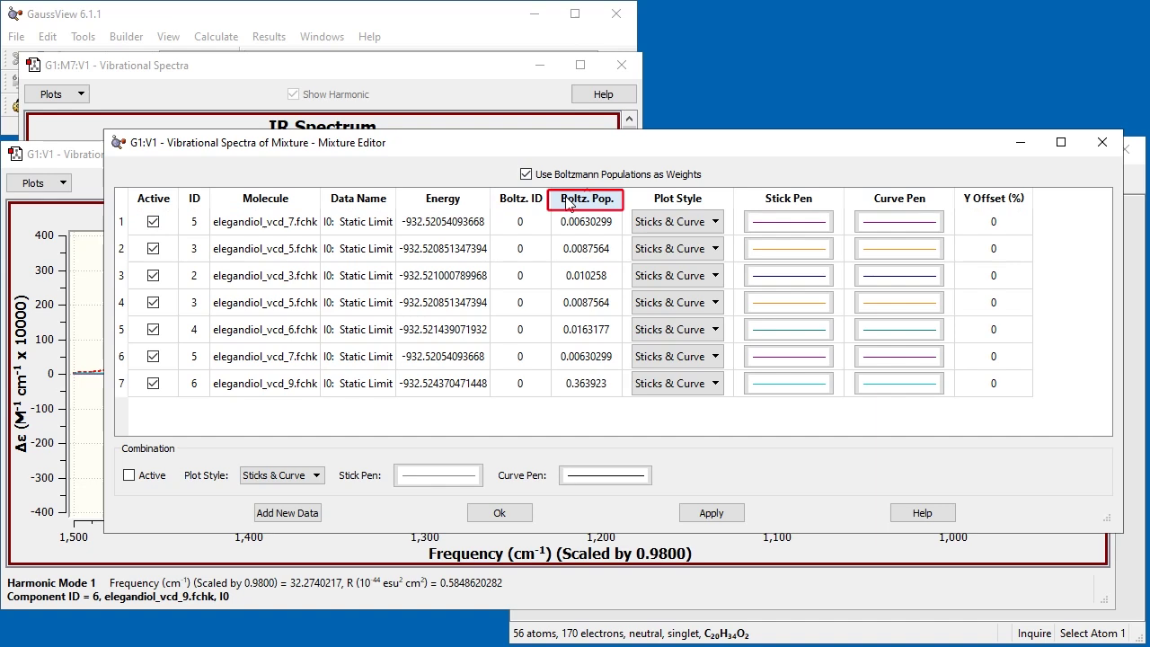
{"action": "left_click", "coordinate": [566, 204]}
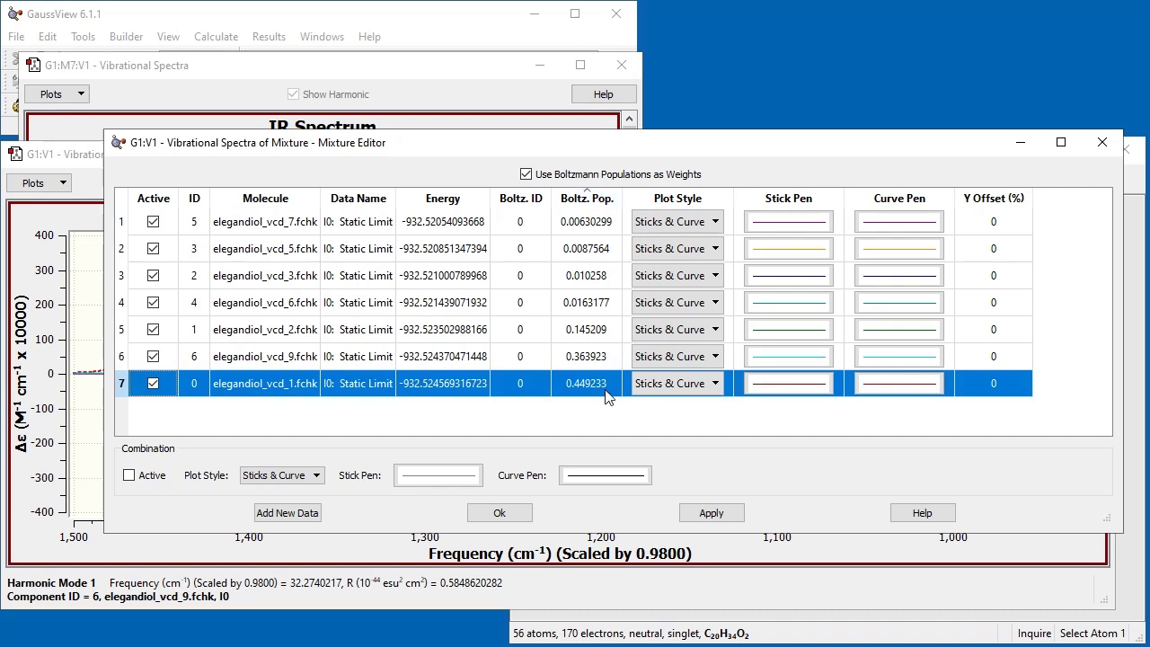
{"action": "left_click", "coordinate": [664, 387]}
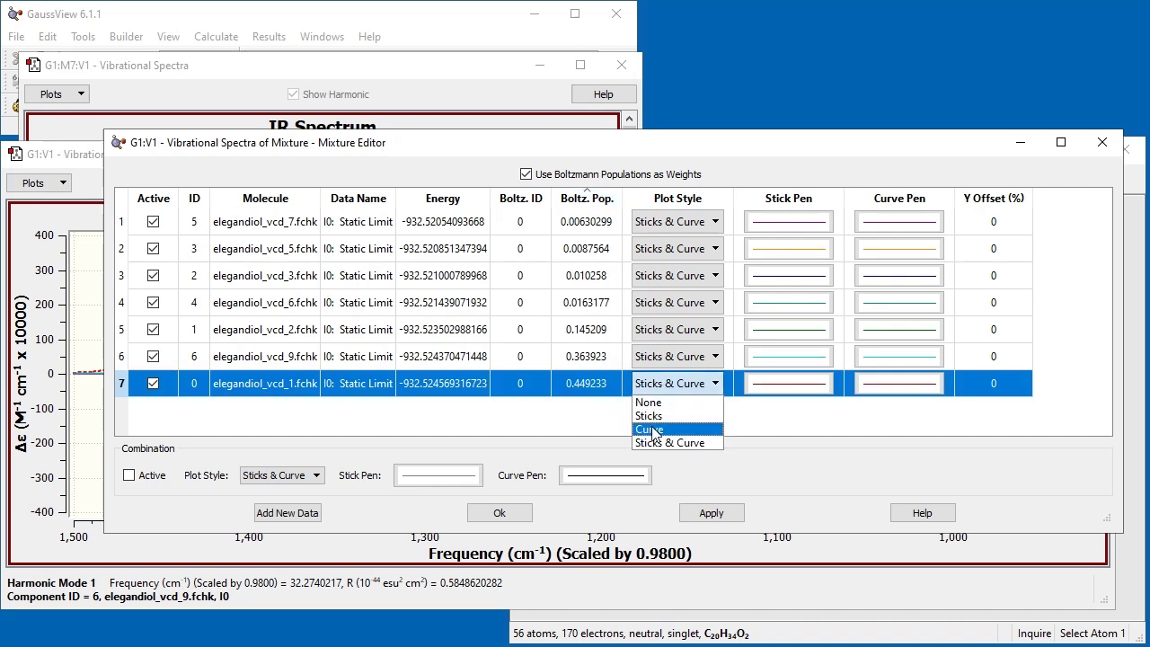
Set the plot style of elegandiol_vcd_1, vcd_9 and vcd_2 to Curve
{"action": "left_click", "coordinate": [661, 428]}
{"action": "left_click", "coordinate": [667, 356]}
{"action": "left_click", "coordinate": [664, 403]}
{"action": "left_click", "coordinate": [672, 329]}
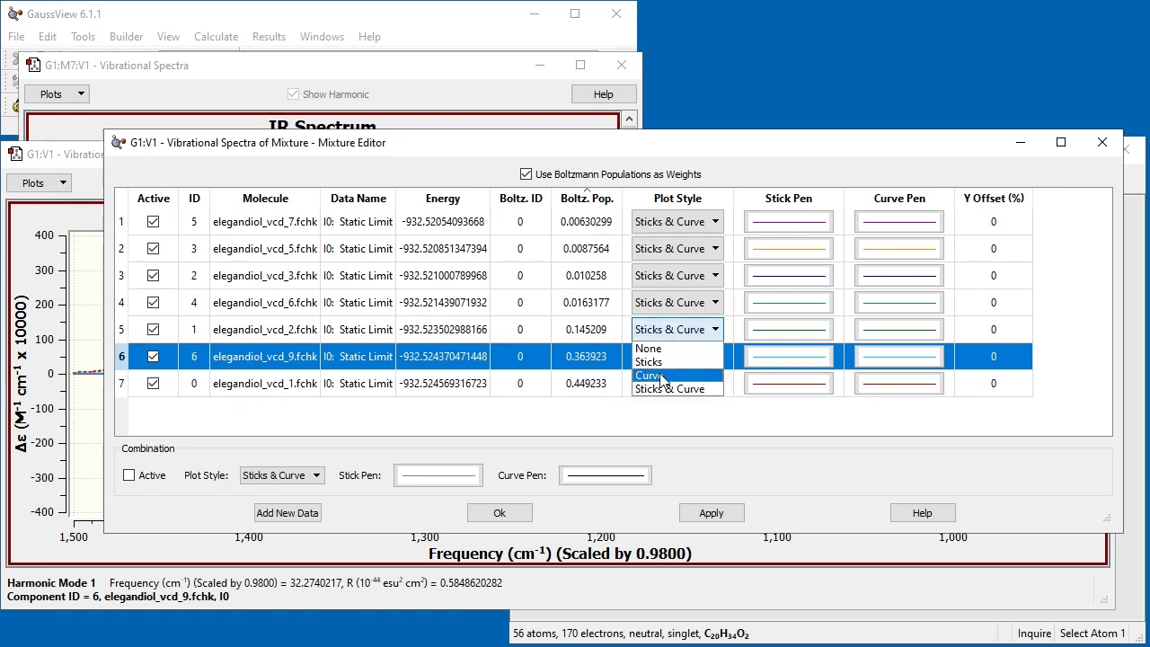
{"action": "left_click", "coordinate": [666, 375]}
Set the plot style of elegandiol_vcd_6, vcd_3, vcd_5 and vcd_7 to None
{"action": "left_click", "coordinate": [669, 304]}
{"action": "left_click", "coordinate": [654, 322]}
{"action": "left_click", "coordinate": [669, 275]}
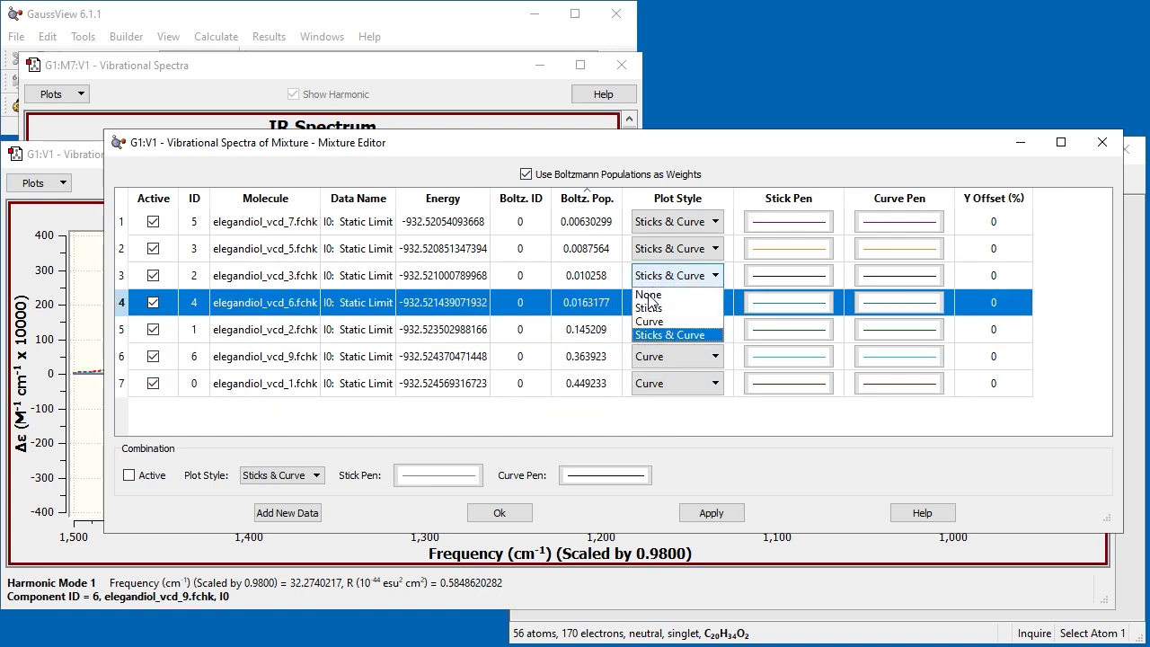
{"action": "left_click", "coordinate": [649, 294]}
{"action": "left_click", "coordinate": [669, 247]}
{"action": "left_click", "coordinate": [649, 267]}
{"action": "left_click", "coordinate": [669, 221]}
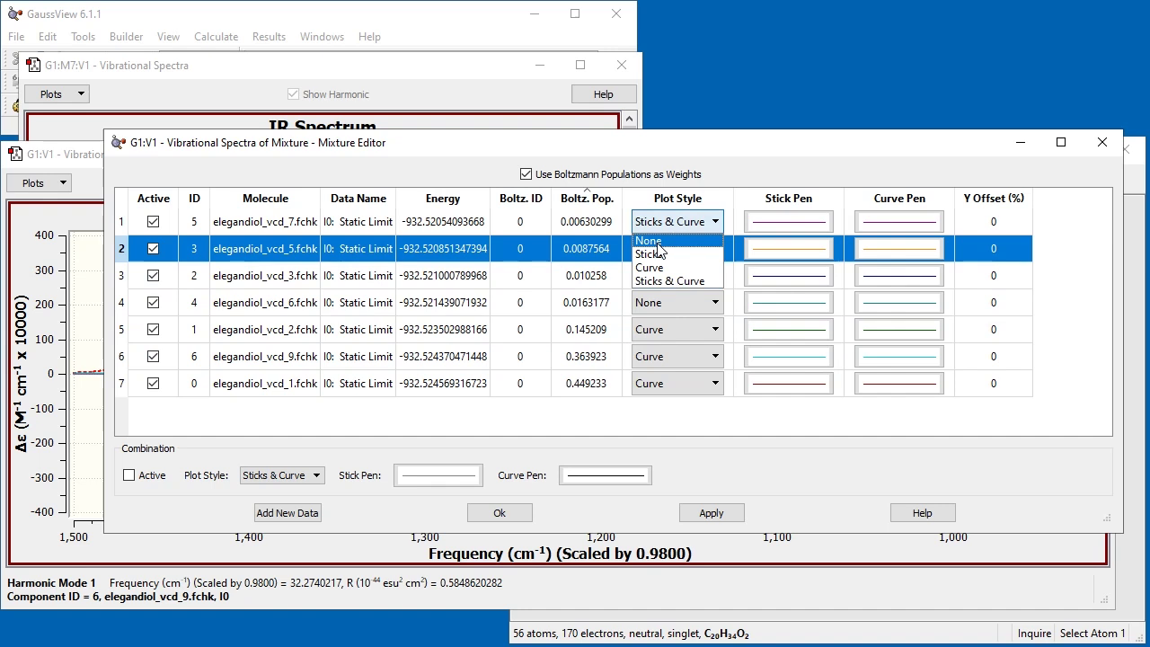
{"action": "left_click", "coordinate": [658, 241]}
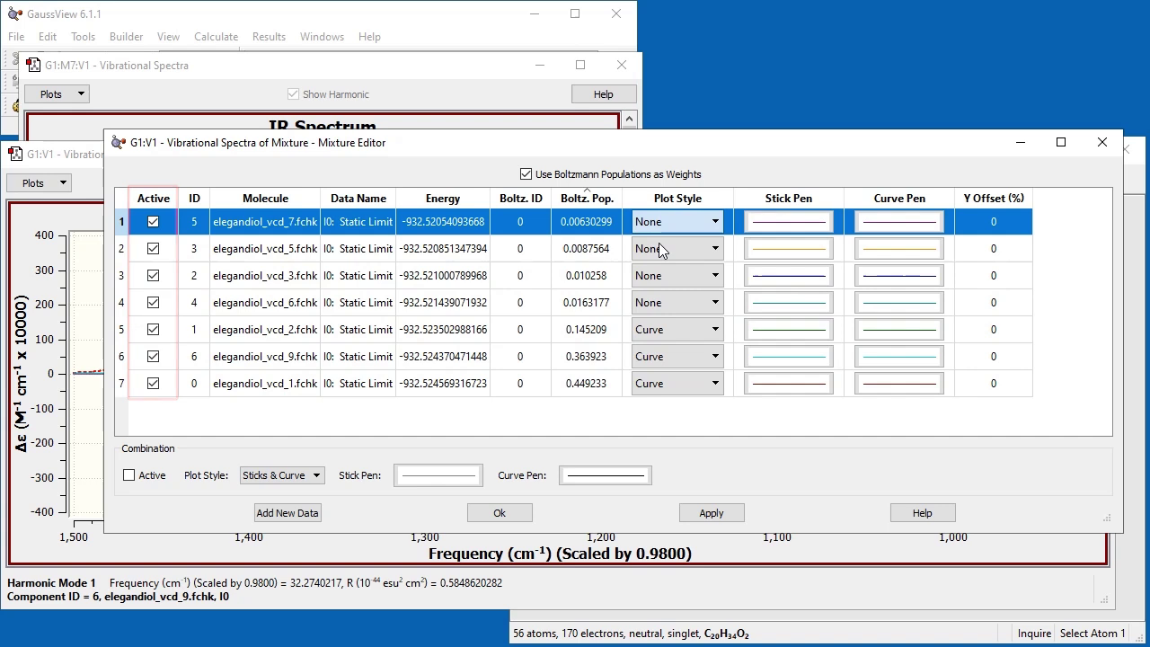
Activate the Combination mixture entry and set its plot style to Curve
{"action": "left_click", "coordinate": [128, 475]}
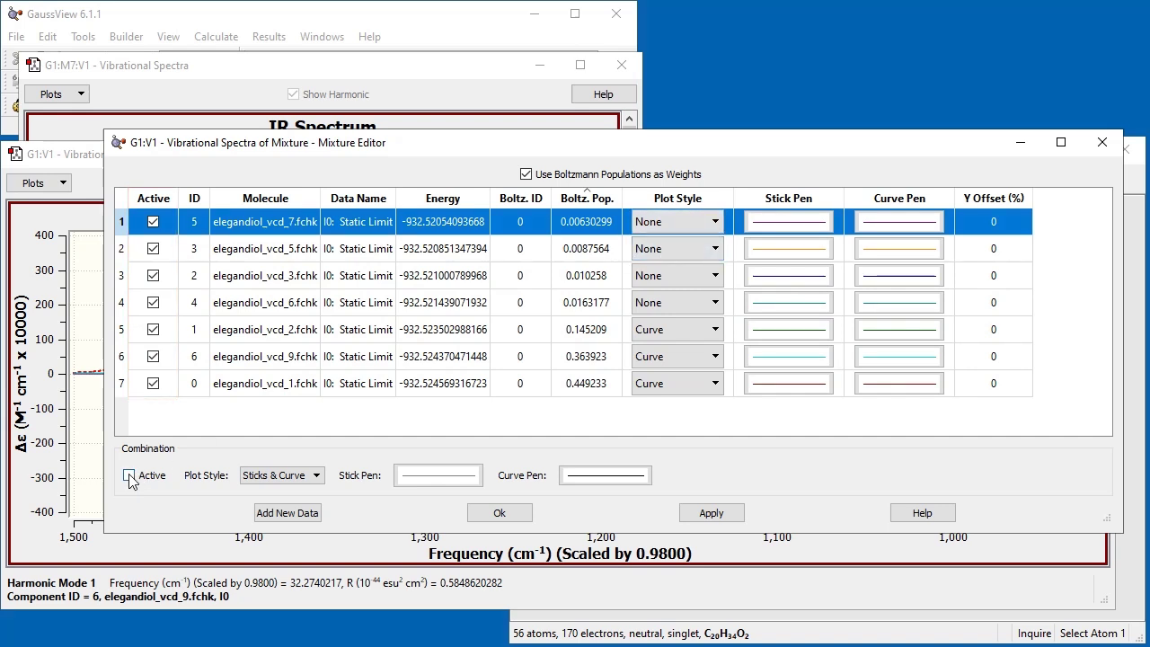
{"action": "left_click", "coordinate": [282, 476]}
{"action": "left_click", "coordinate": [256, 514]}
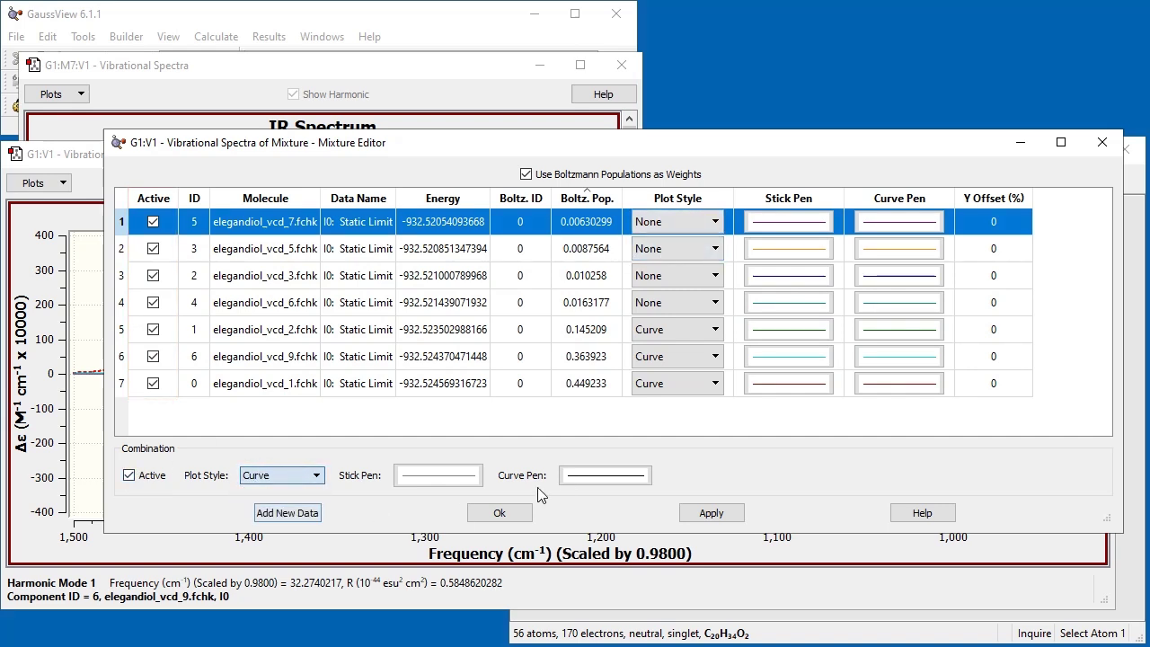
Give the Combination curve a red dotted pen and apply it to the spectrum
{"action": "left_click", "coordinate": [584, 476]}
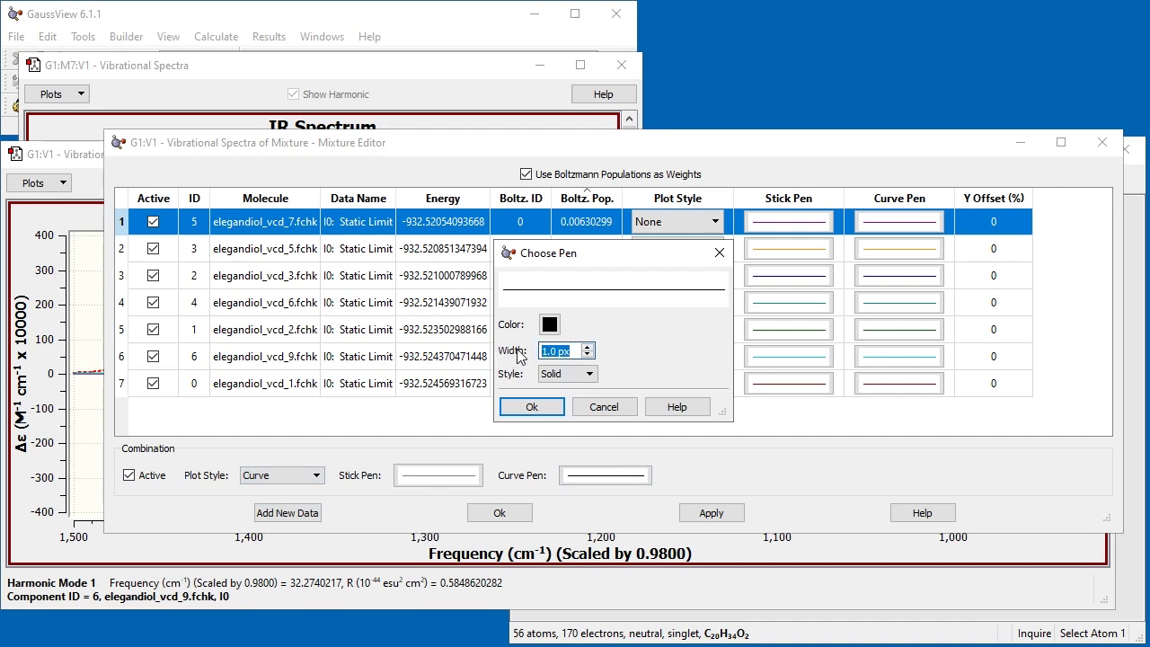
{"action": "left_click", "coordinate": [548, 326]}
{"action": "left_click", "coordinate": [432, 282]}
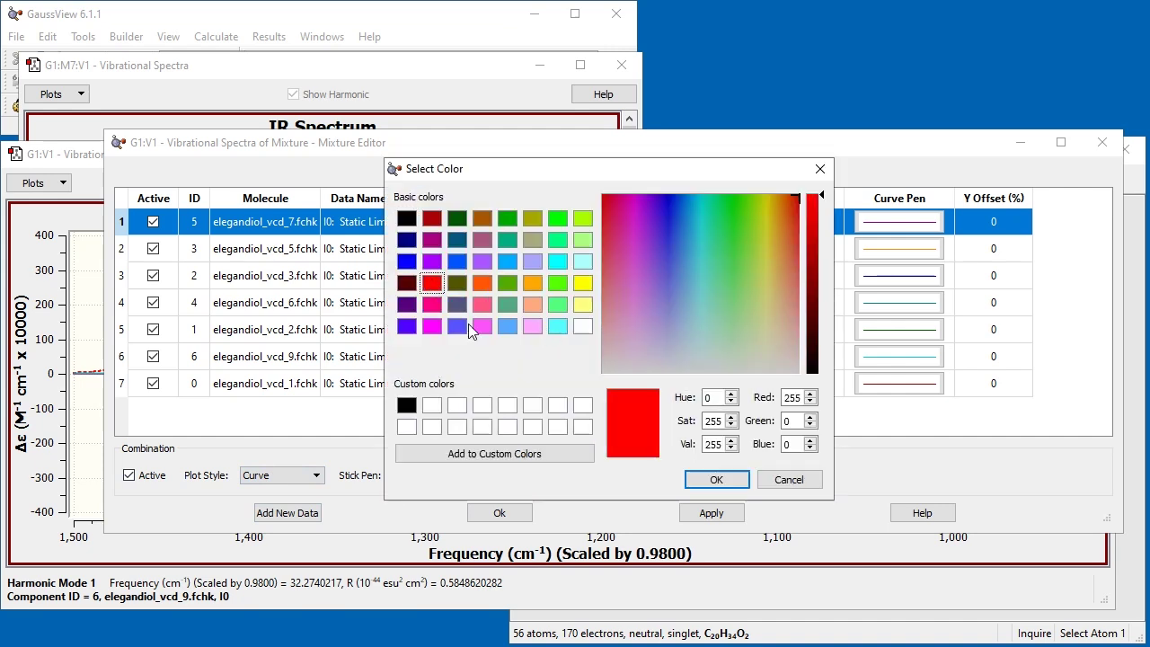
{"action": "left_click", "coordinate": [718, 479]}
{"action": "left_click", "coordinate": [566, 373]}
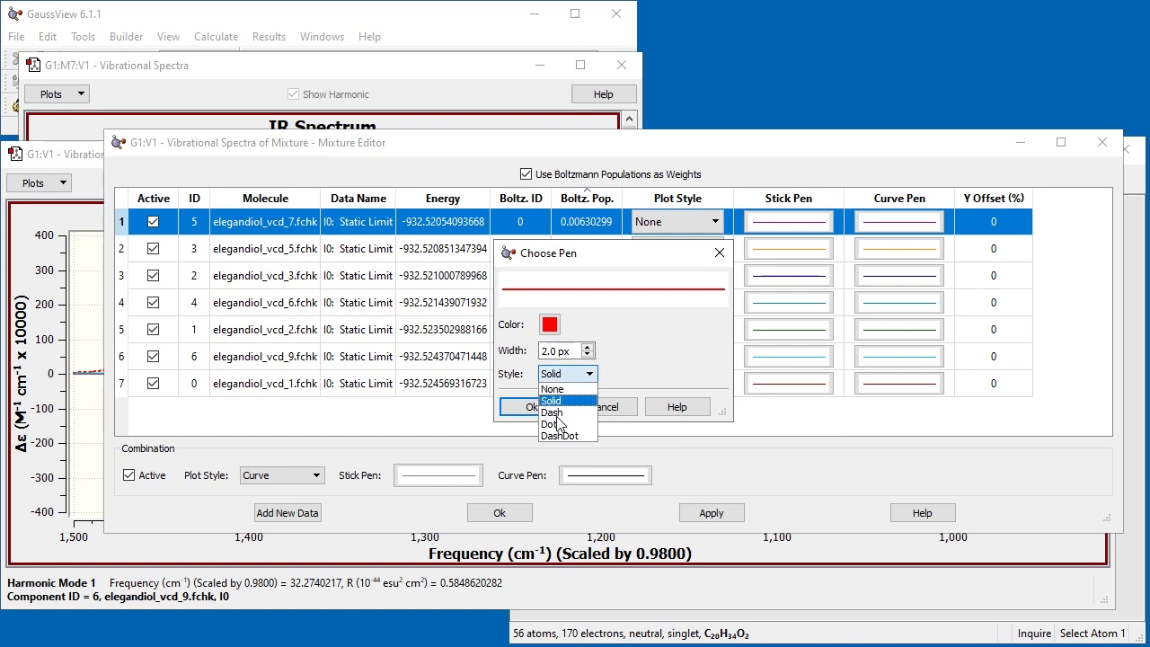
{"action": "left_click", "coordinate": [540, 409]}
{"action": "left_click", "coordinate": [533, 407]}
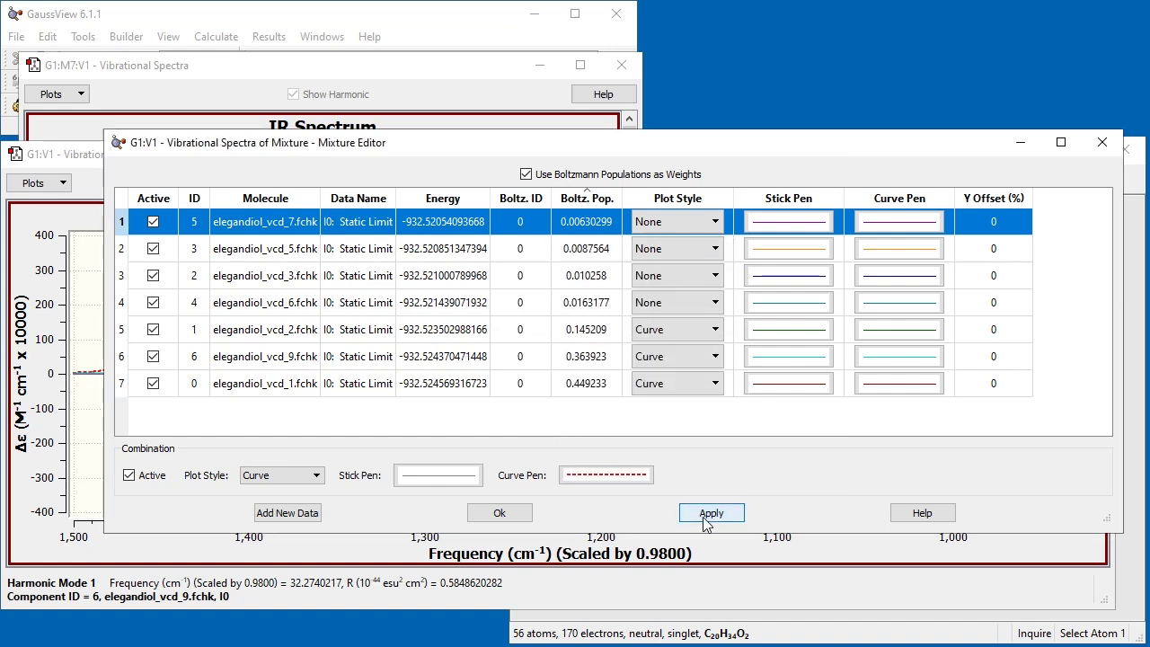
{"action": "left_click", "coordinate": [704, 515]}
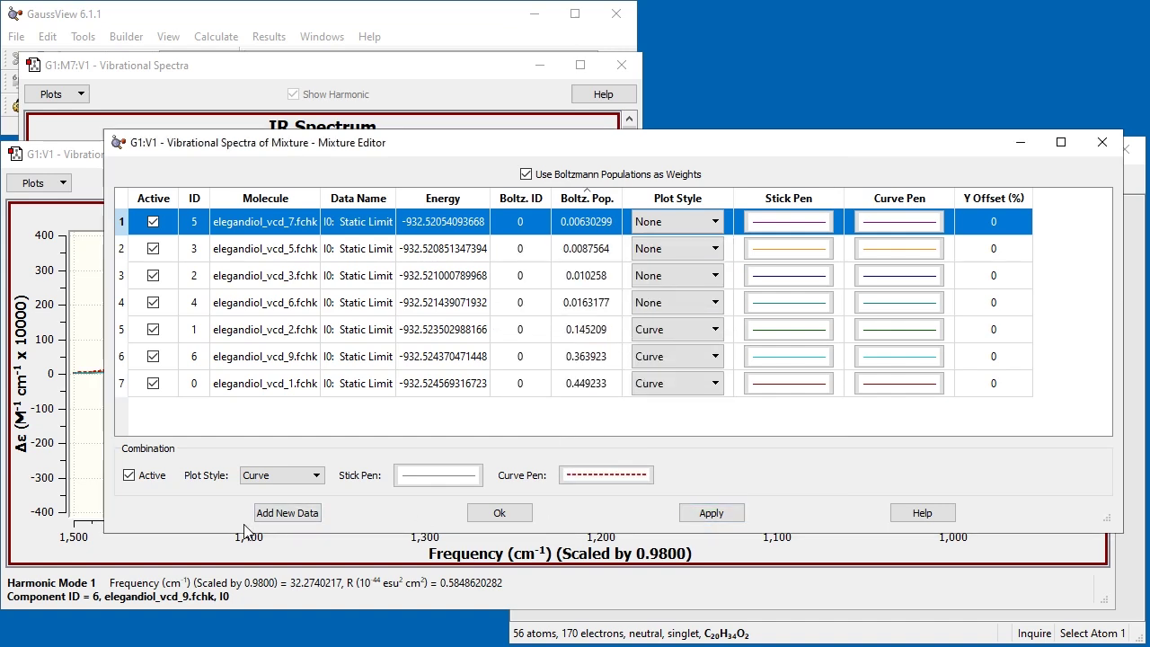
Close the Mixture Editor, keeping the red dotted Combination curve over the three conformer curves
{"action": "left_click", "coordinate": [487, 517]}
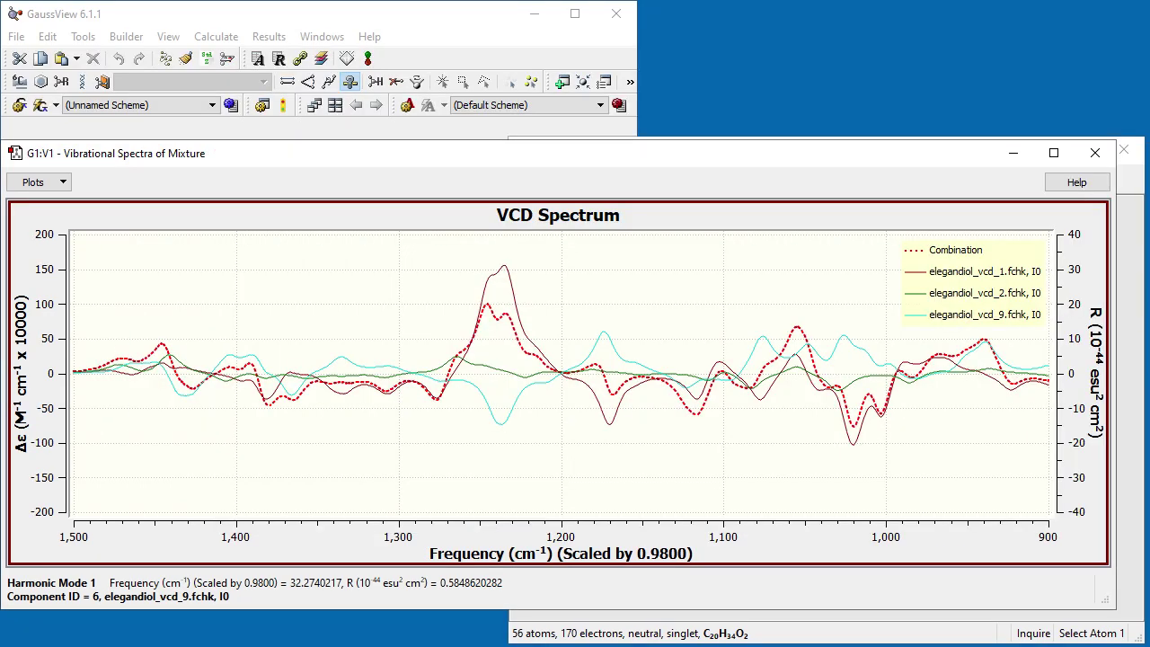